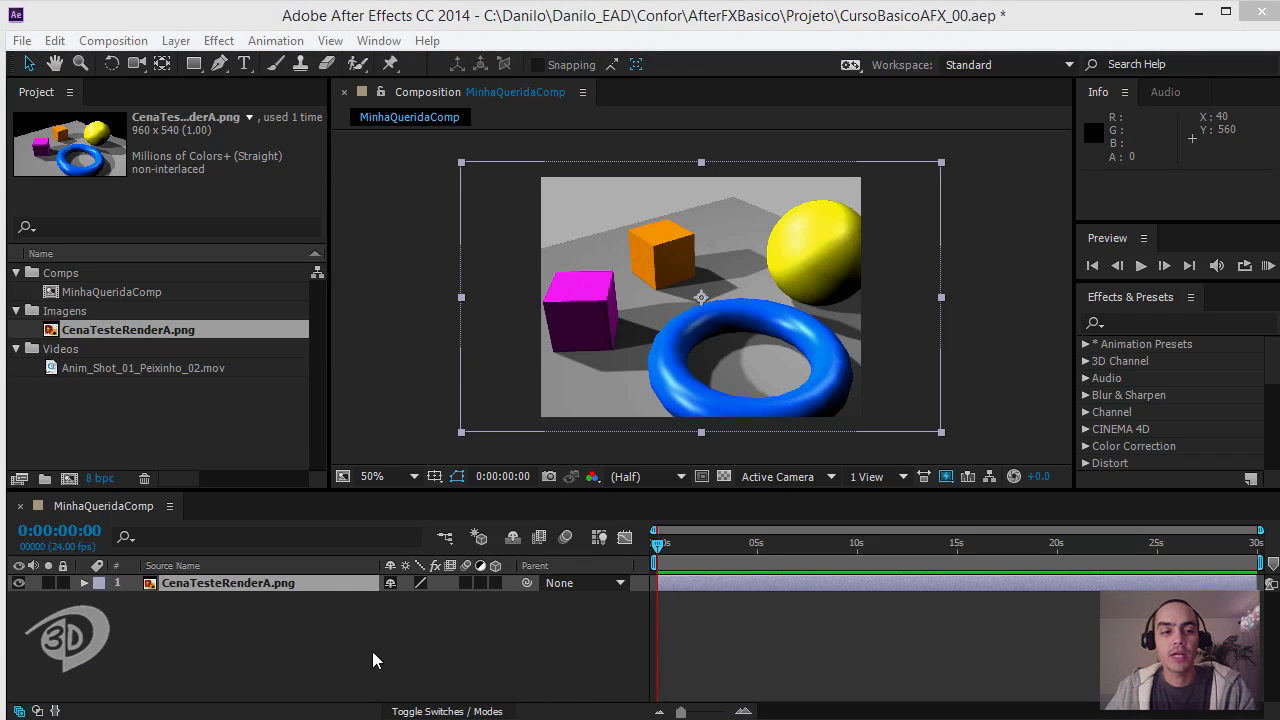
- Add Anim_Shot_01_Peixinho_02.mov to the composition below the CenaTesteRenderA.png layer, starting at 0 s, and scrub through the timeline
drag(167, 368, 115, 626)
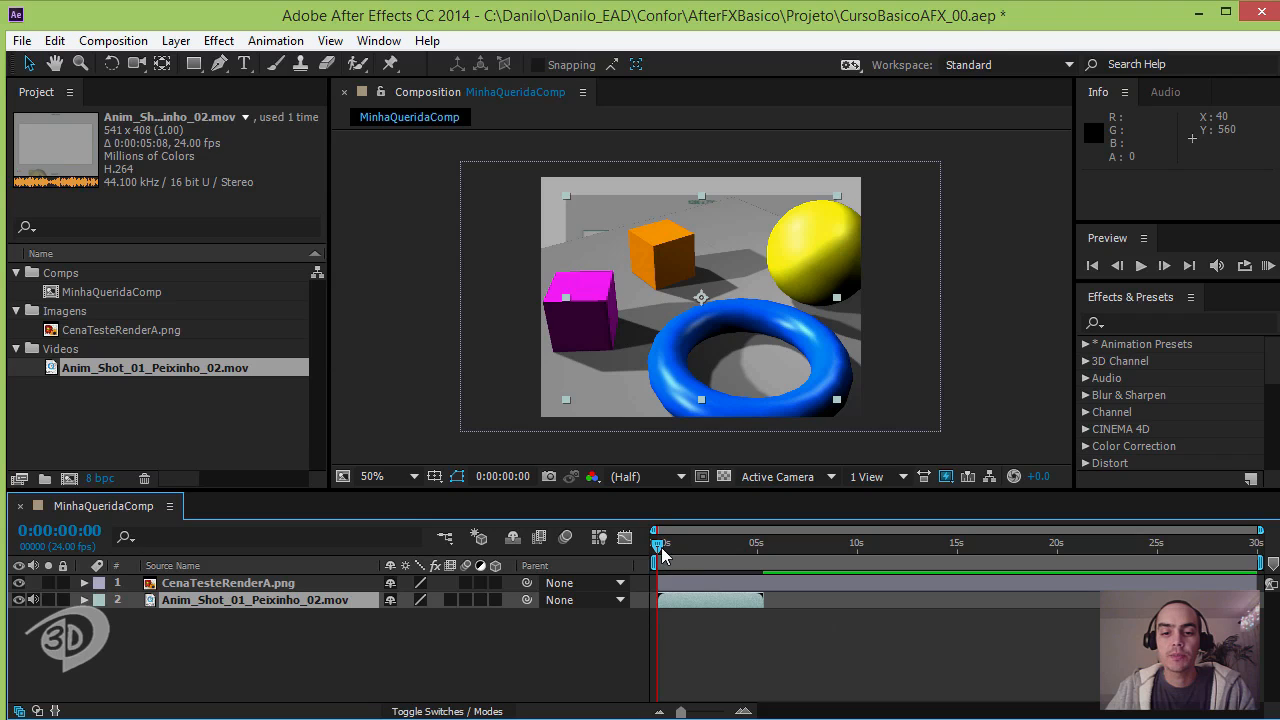
drag(752, 543, 927, 546)
drag(1021, 540, 855, 558)
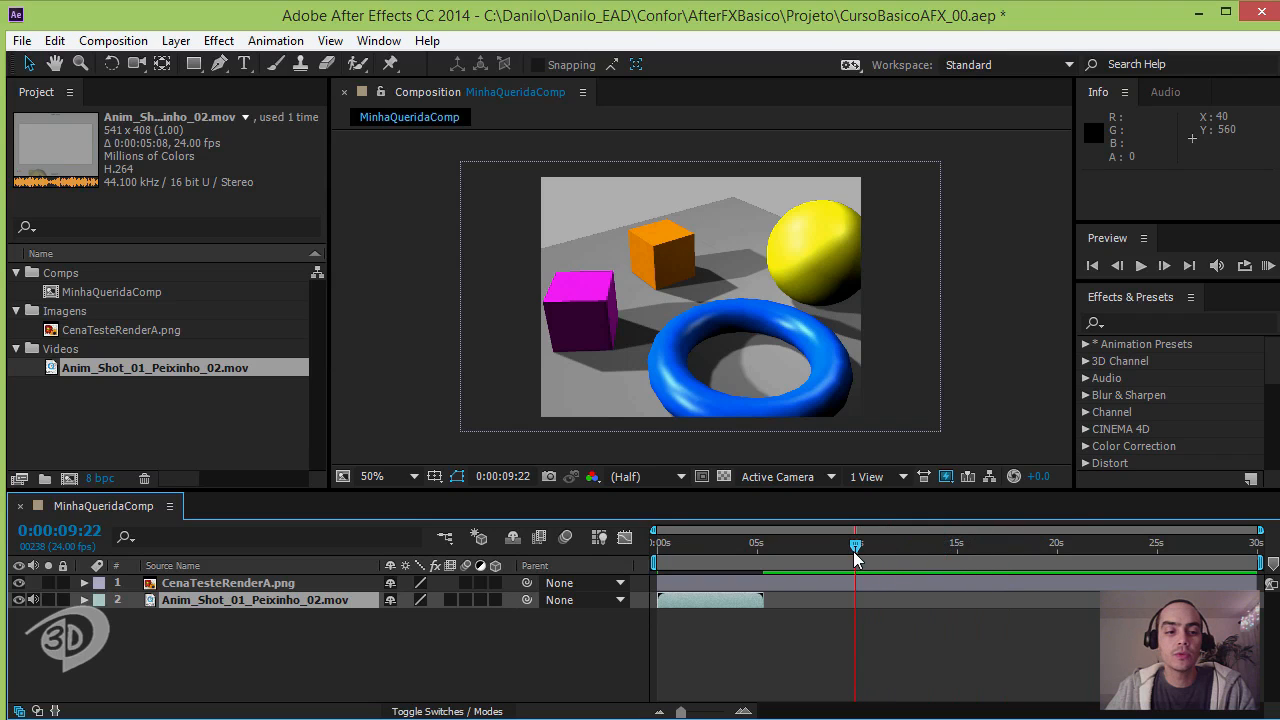
- Set the current time to 0:00:10:22 by editing only the seconds value of the timecode
click(79, 537)
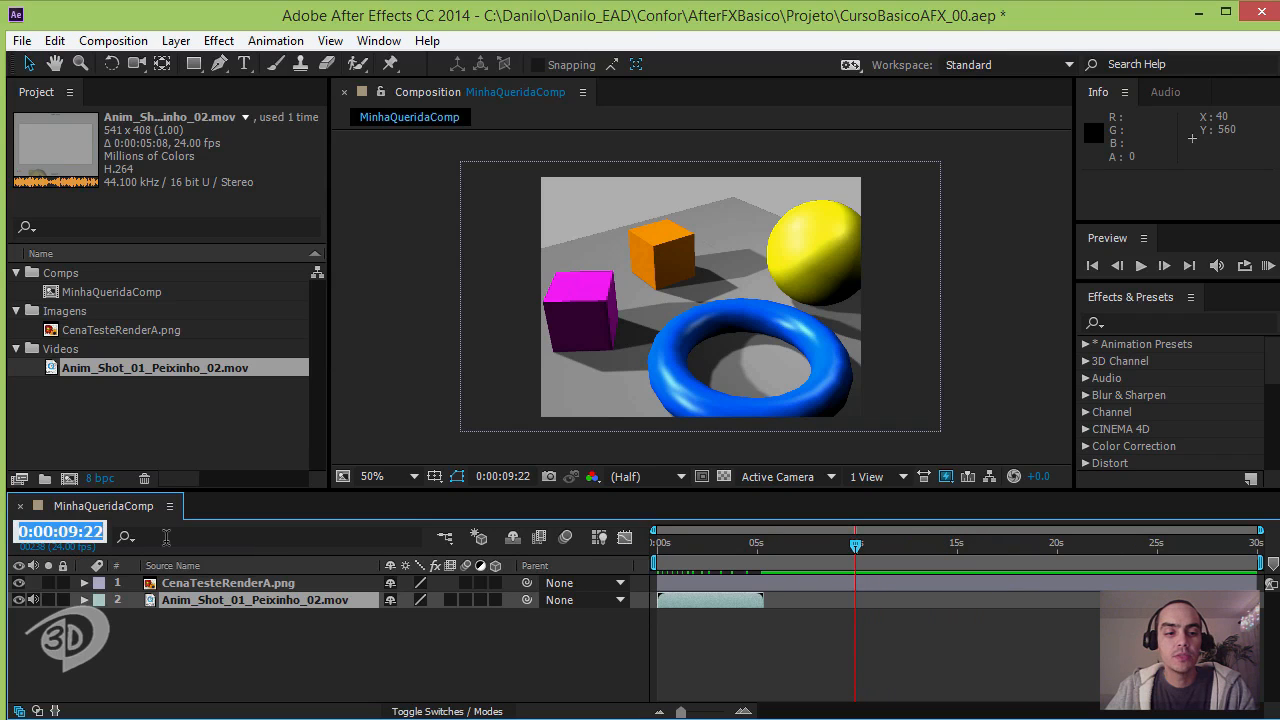
key(Escape)
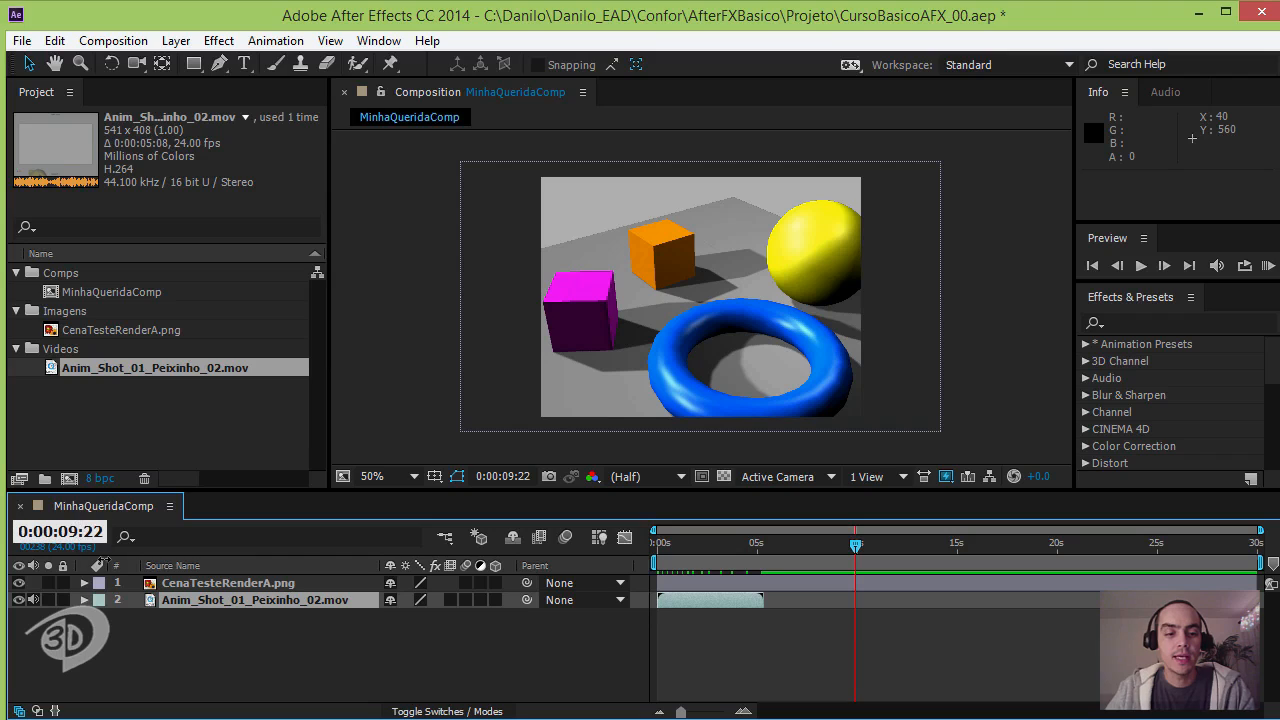
key(BackSpace)
key(BackSpace)
text(10)
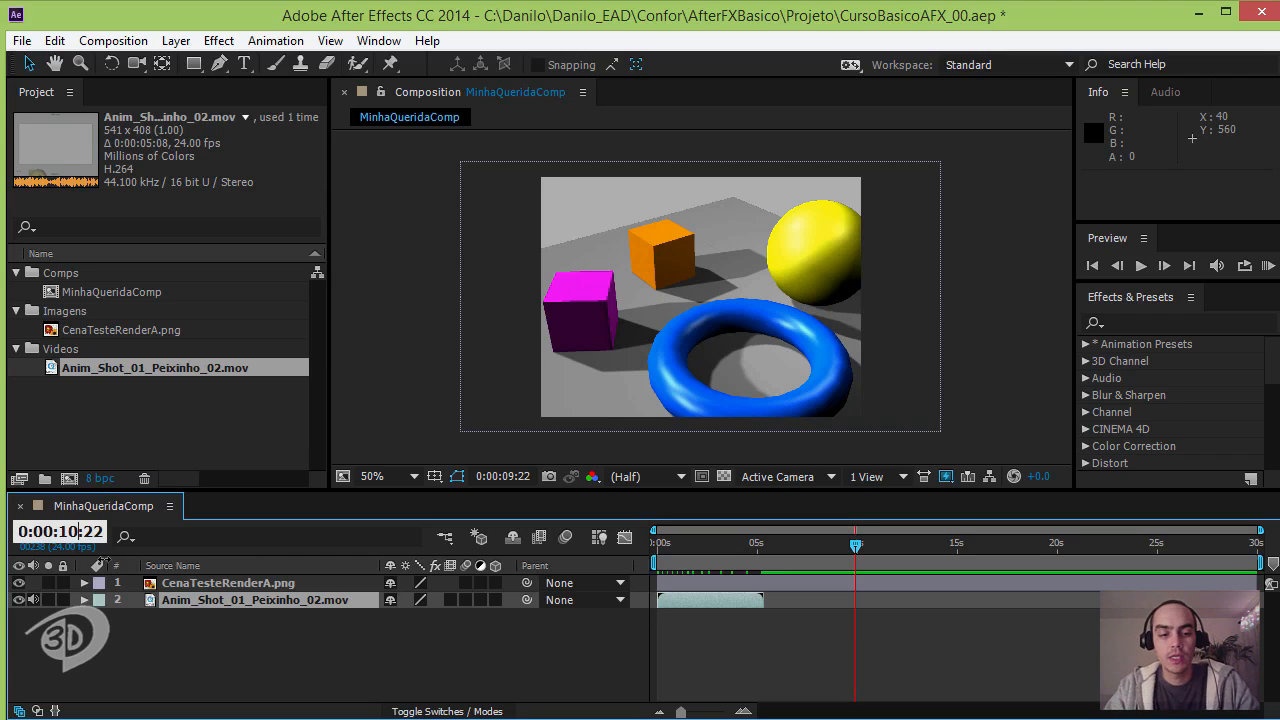
key(Return)
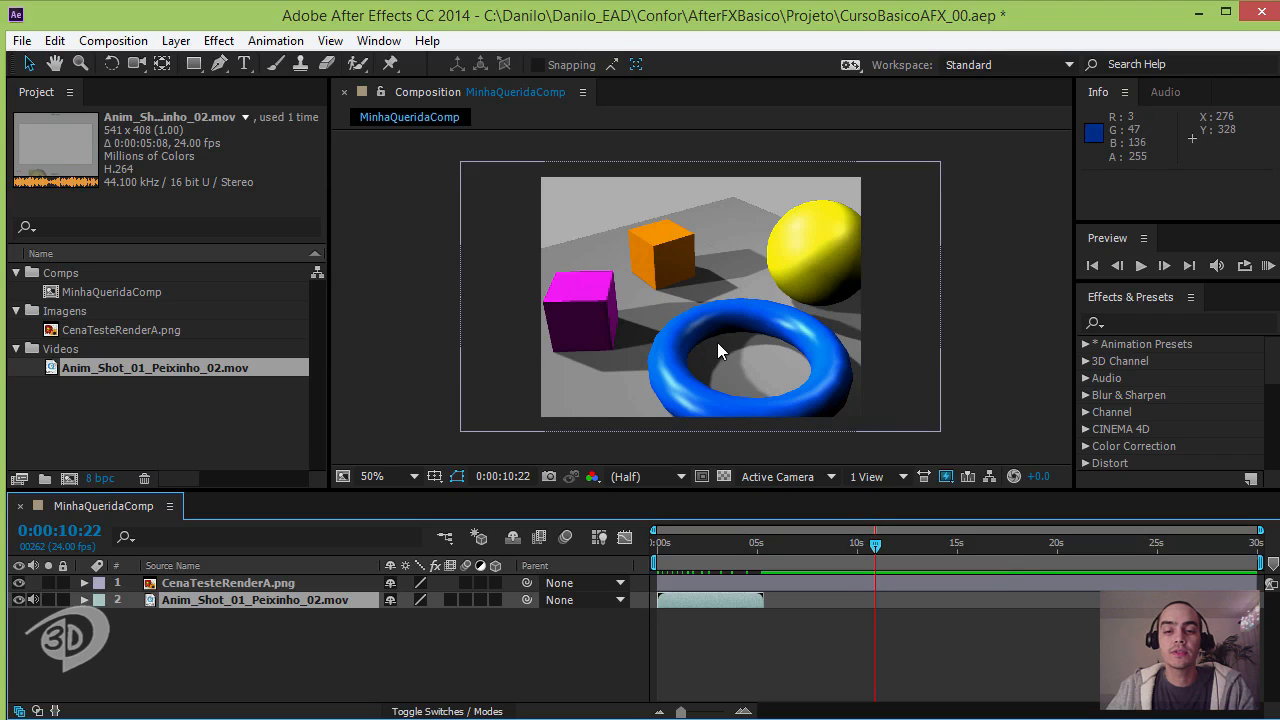
- Hide the CenaTesteRenderA.png layer and scrub the first seconds of the fish video to 0:00:01:11
click(18, 583)
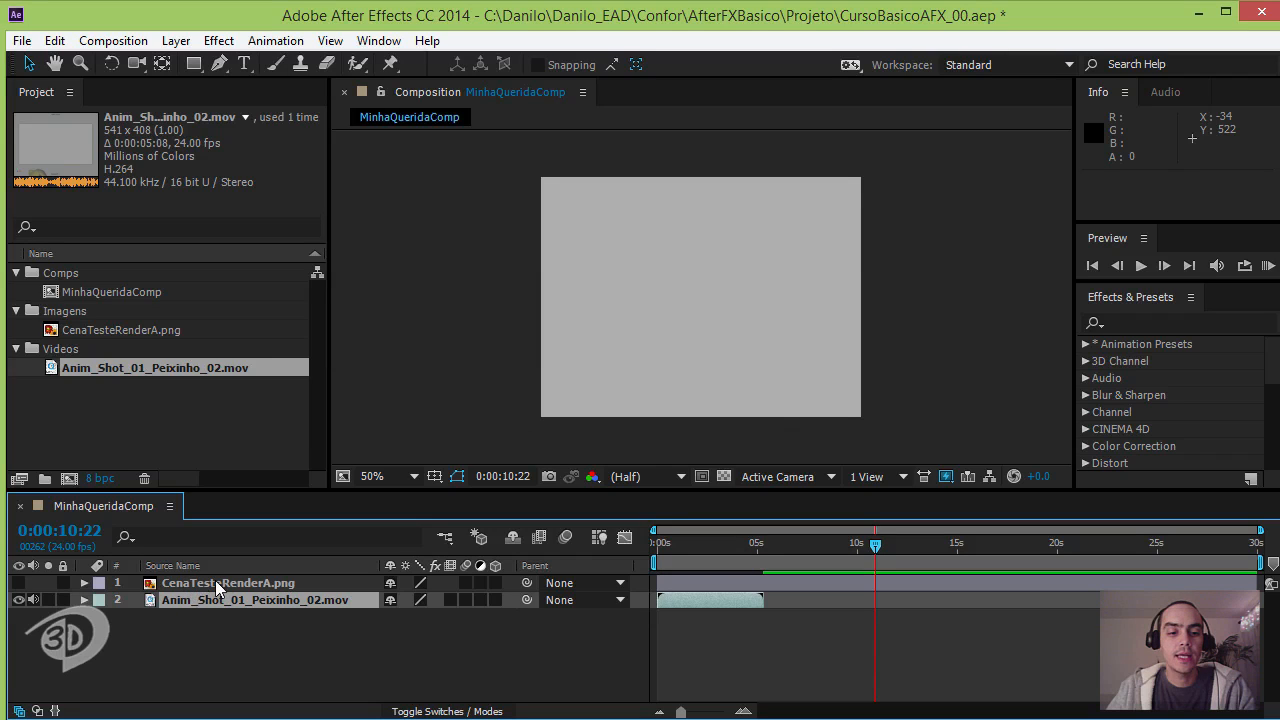
click(725, 544)
drag(727, 550, 679, 548)
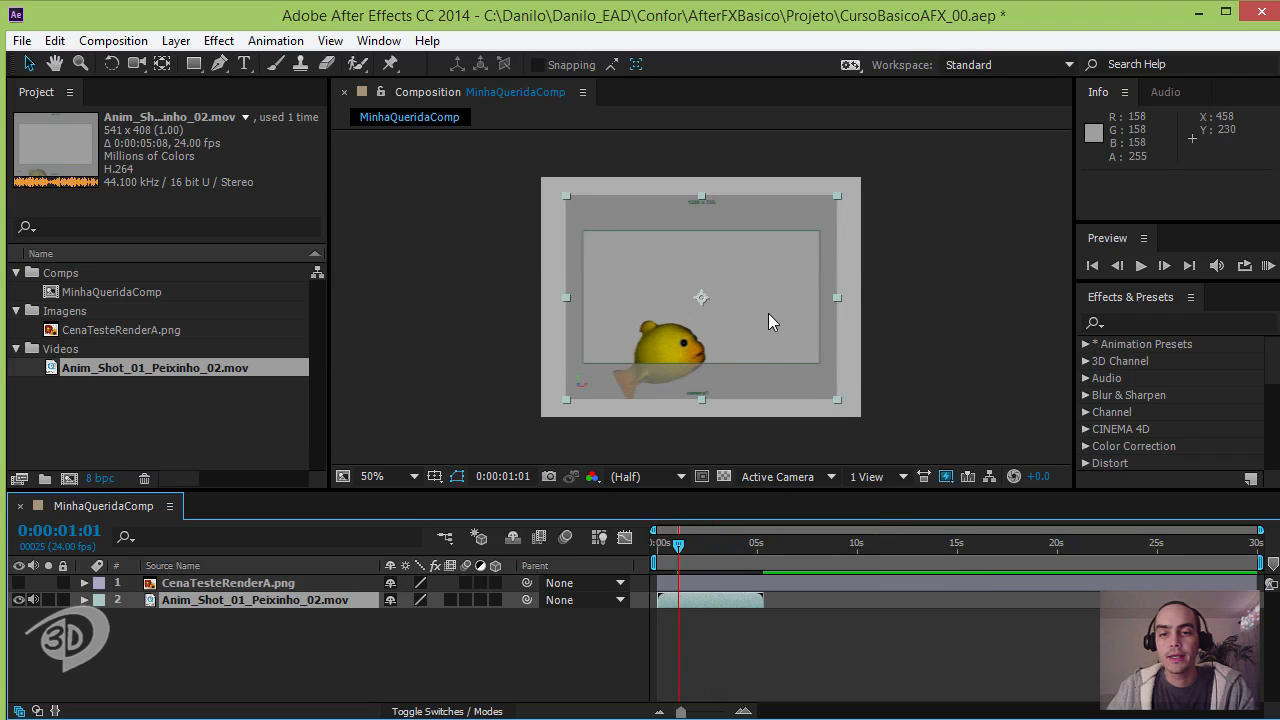
mouse_move(674, 557)
mouse_down()
mouse_move(766, 548)
mouse_move(660, 546)
mouse_move(692, 546)
mouse_up()
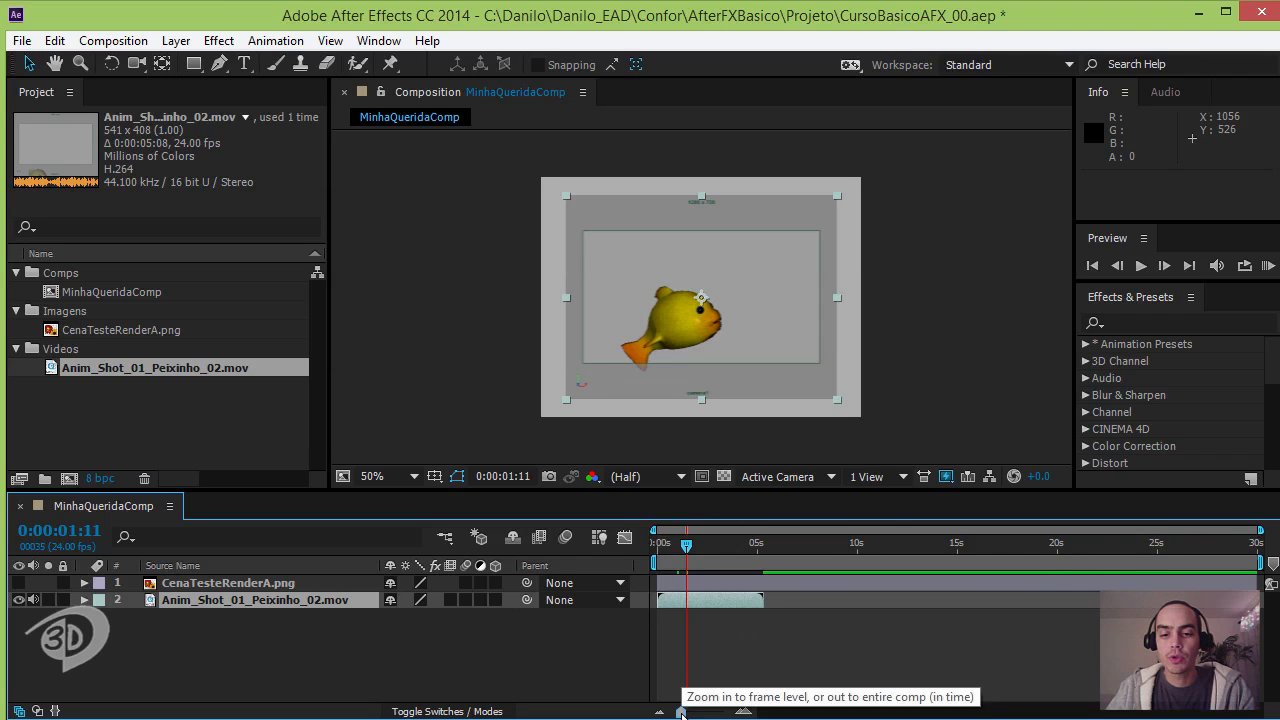
- Zoom the timeline in and out around the fish clip, and return the current time to 0:00:00:00
drag(681, 712, 710, 713)
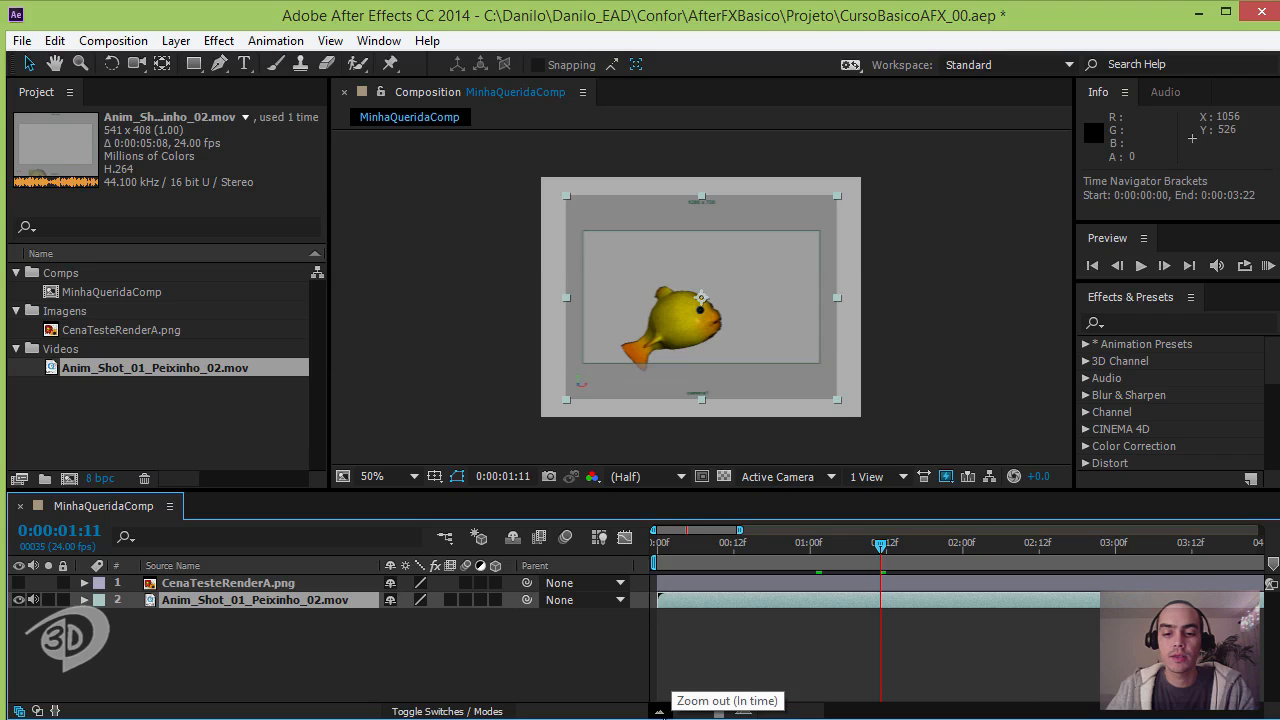
click(658, 712)
click(658, 712)
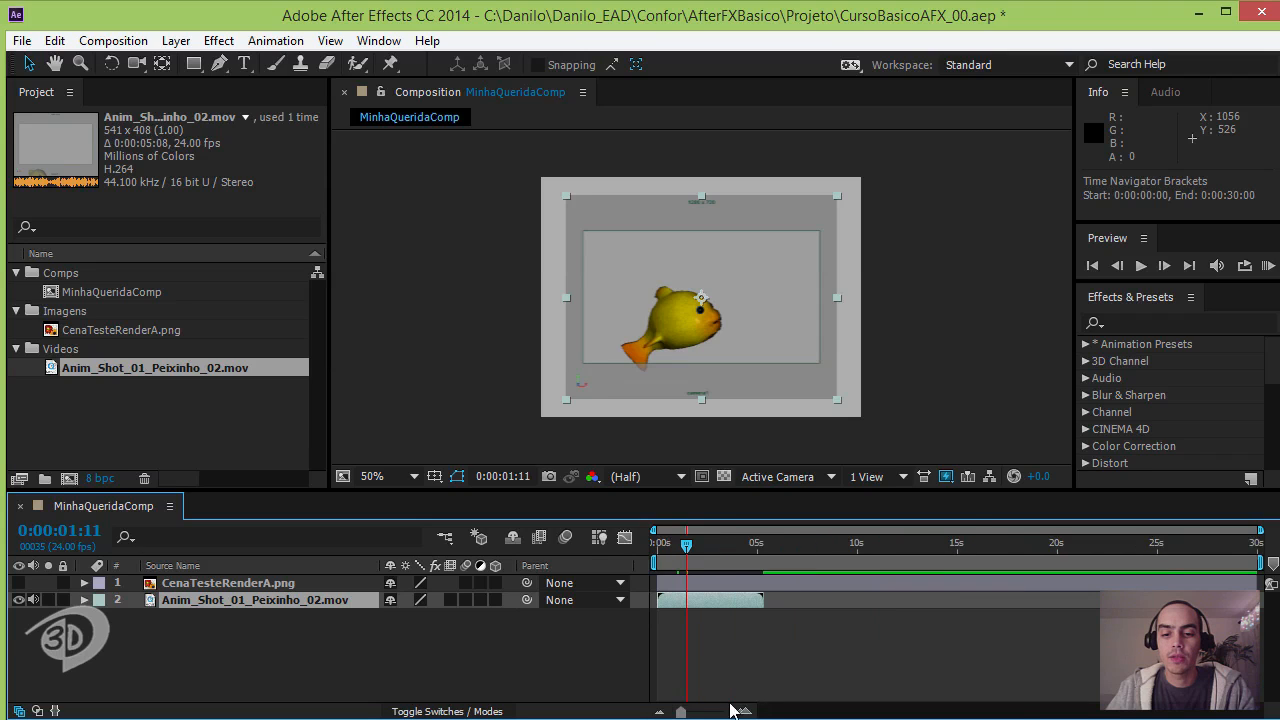
click(752, 709)
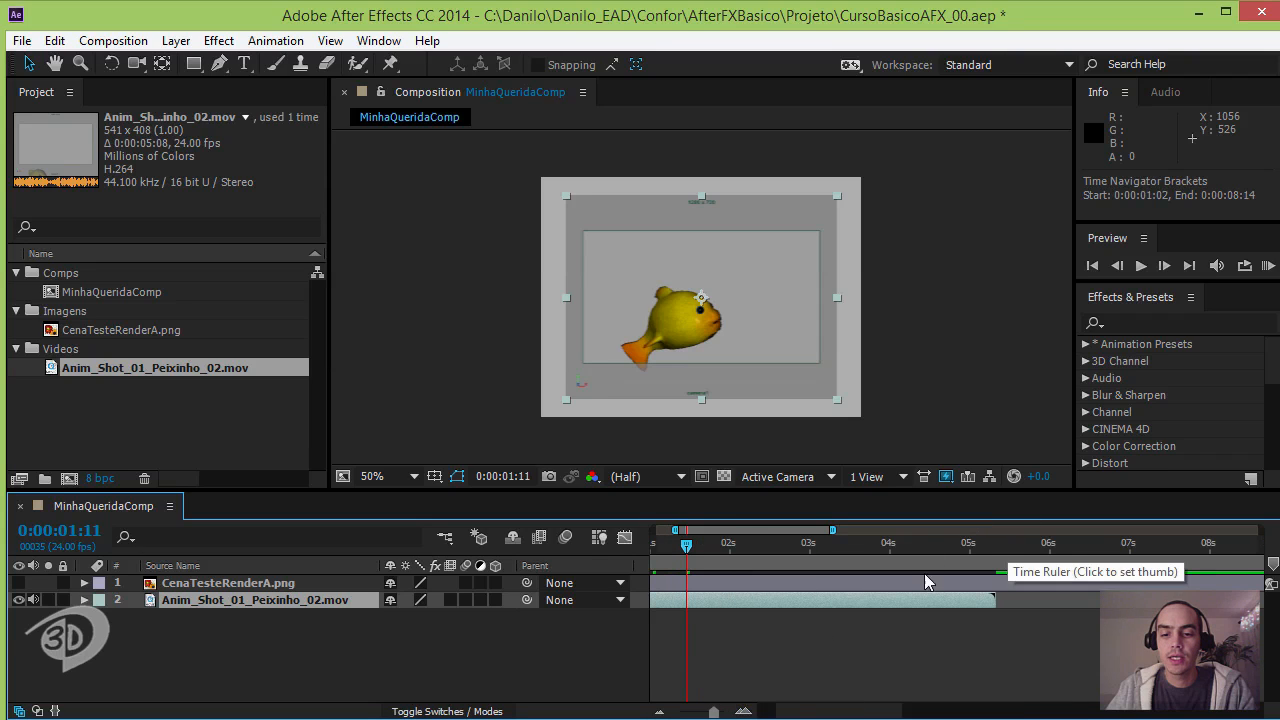
drag(813, 714, 730, 711)
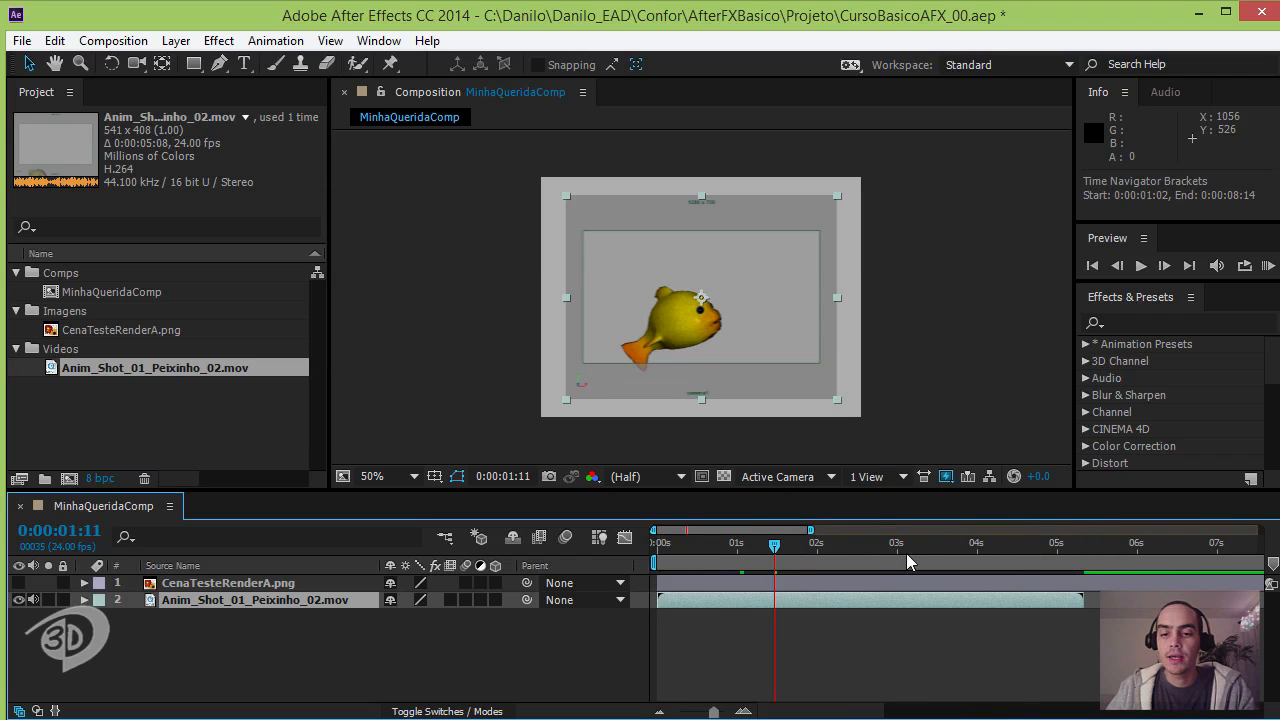
drag(774, 546, 652, 548)
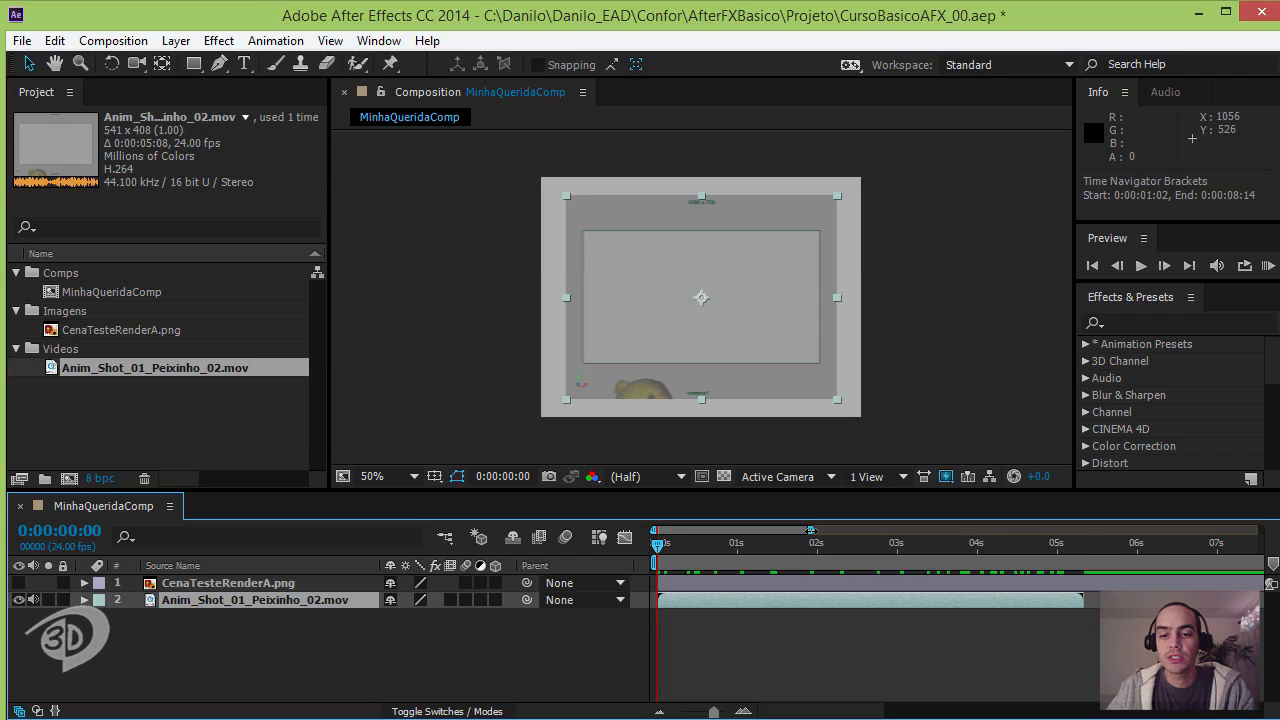
- Adjust both ends of the timeline's visible range until it spans the full 30 seconds
drag(810, 530, 990, 530)
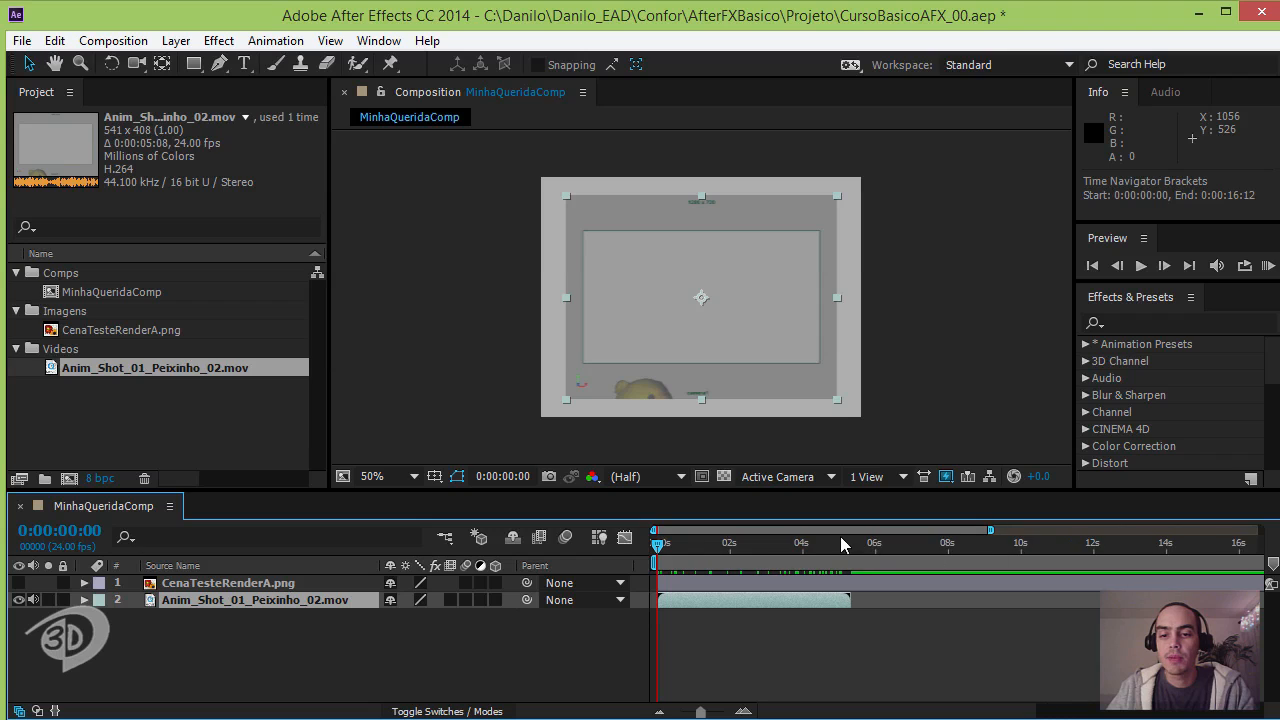
mouse_move(825, 531)
mouse_down()
mouse_move(942, 532)
mouse_move(806, 538)
mouse_up()
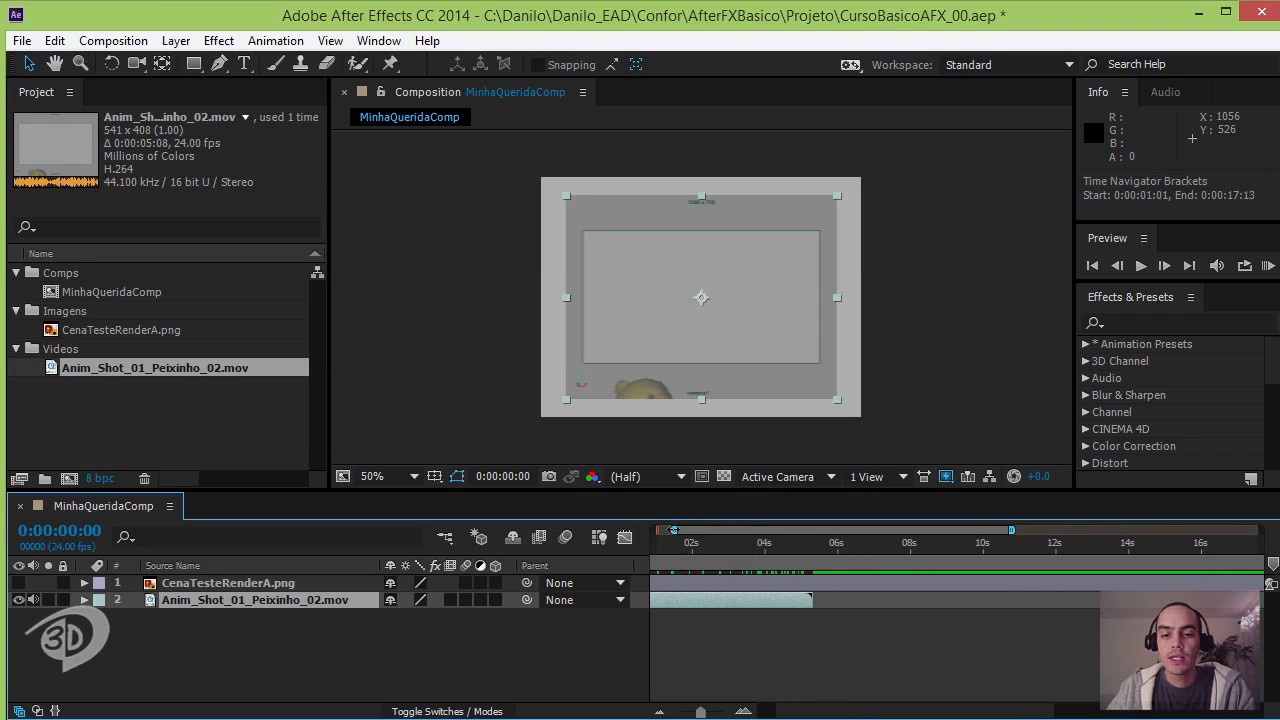
mouse_move(672, 530)
mouse_down()
mouse_move(782, 529)
mouse_move(655, 529)
mouse_up()
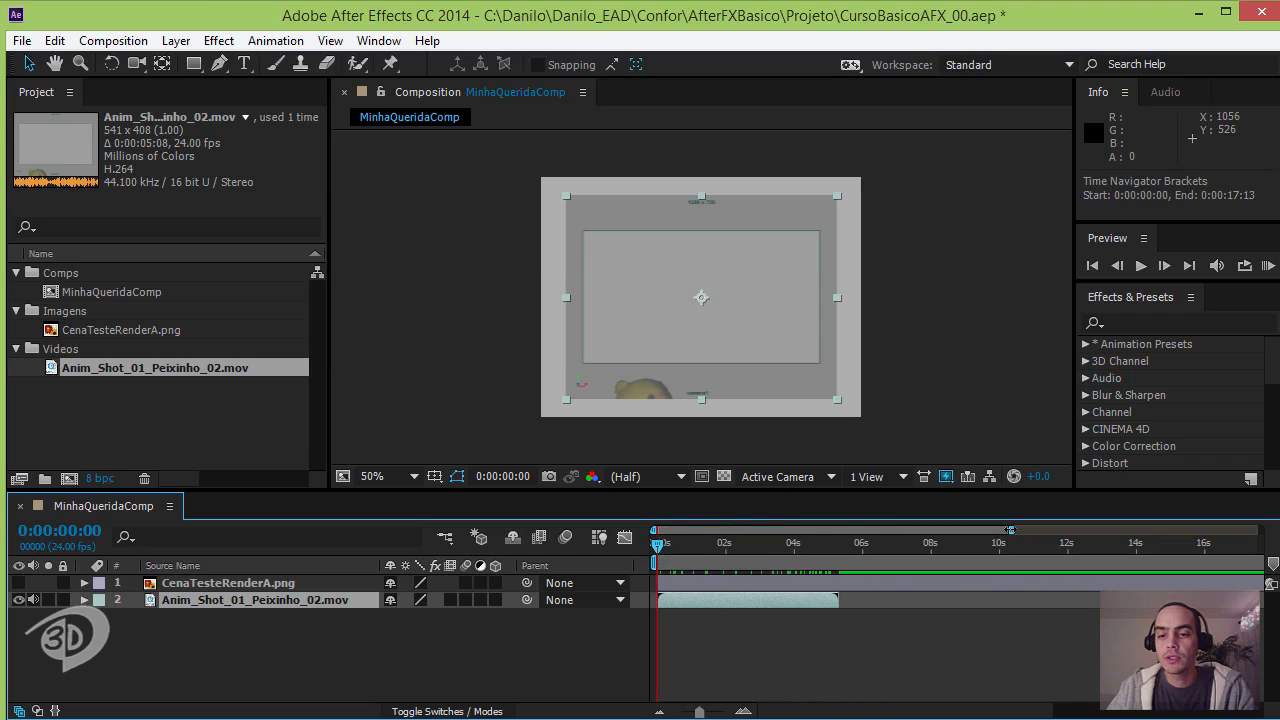
drag(1008, 530, 1260, 530)
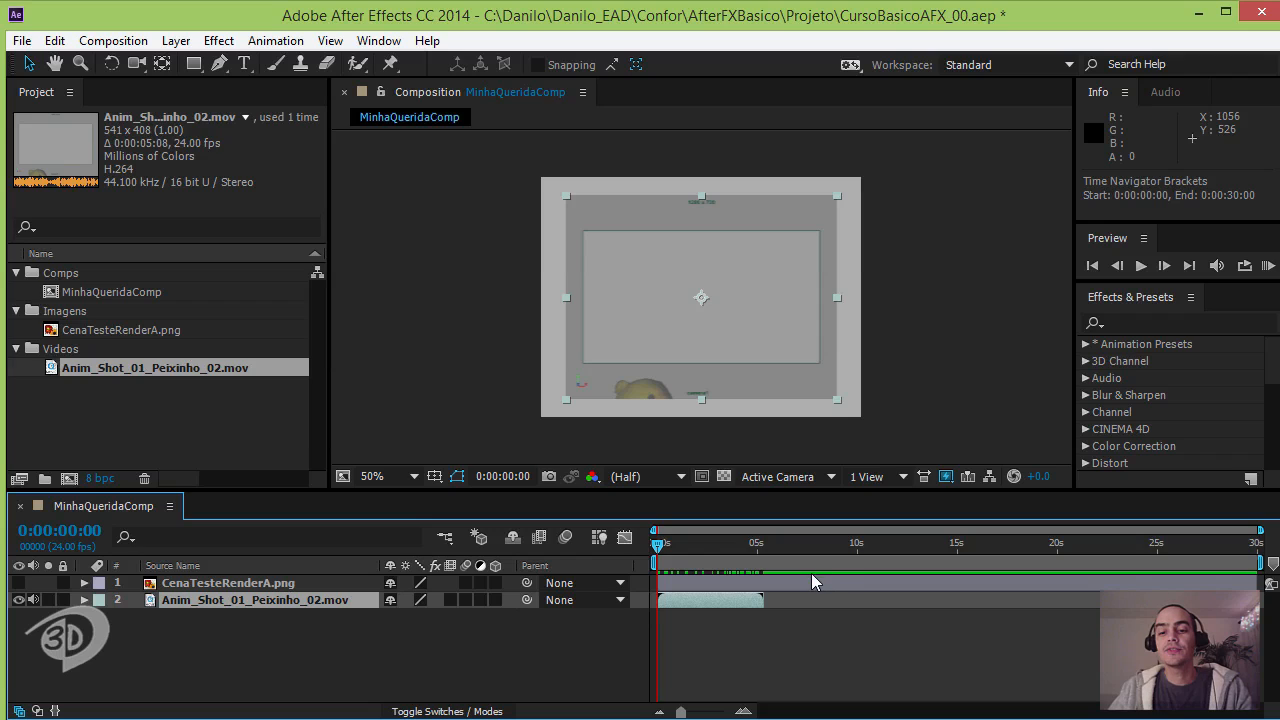
- Scrub past the end of the fish clip and back, with a closer time zoom, stopping at 0:00:00:12
click(868, 543)
drag(886, 543, 857, 552)
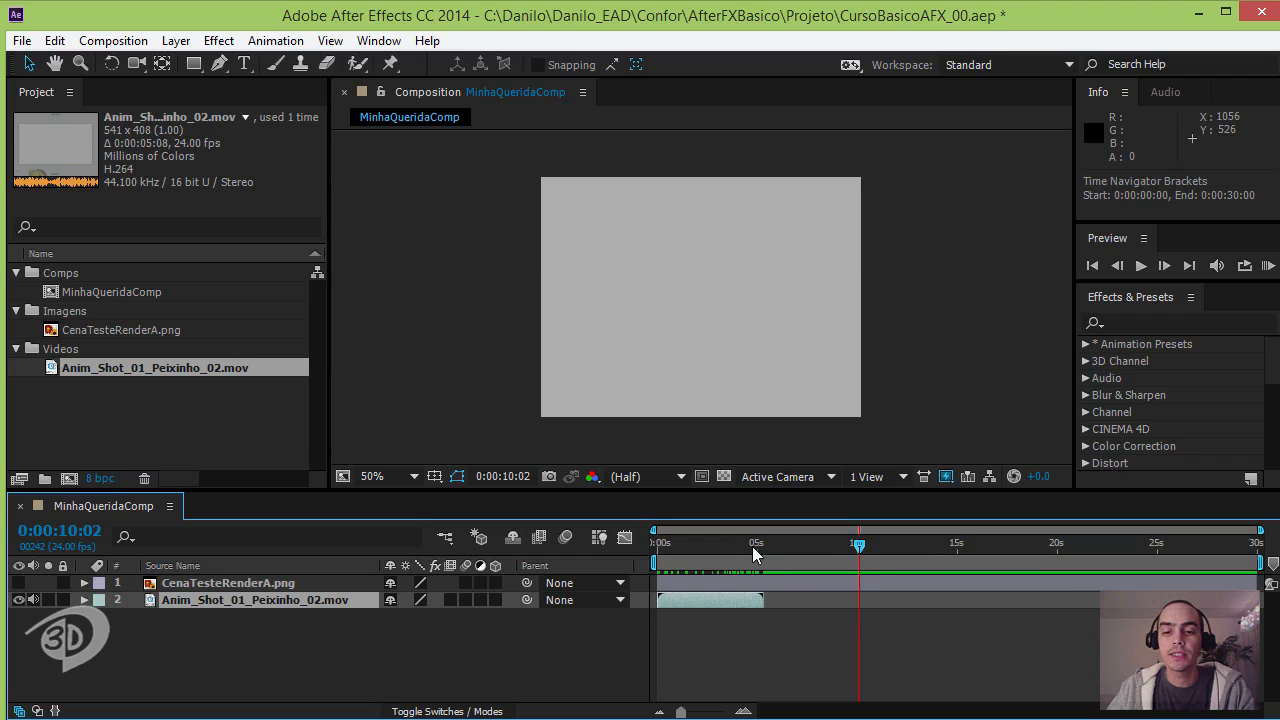
drag(752, 546, 716, 712)
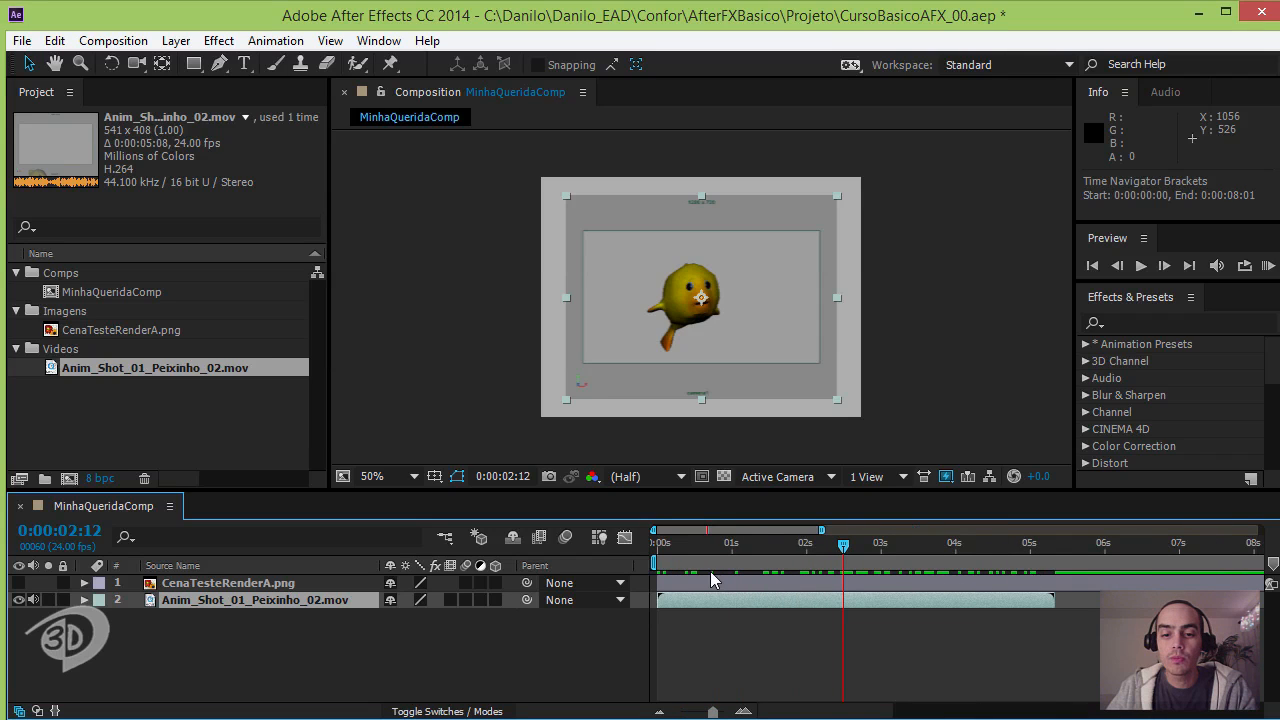
mouse_move(674, 541)
mouse_down()
mouse_move(784, 535)
mouse_move(666, 545)
mouse_move(698, 545)
mouse_up()
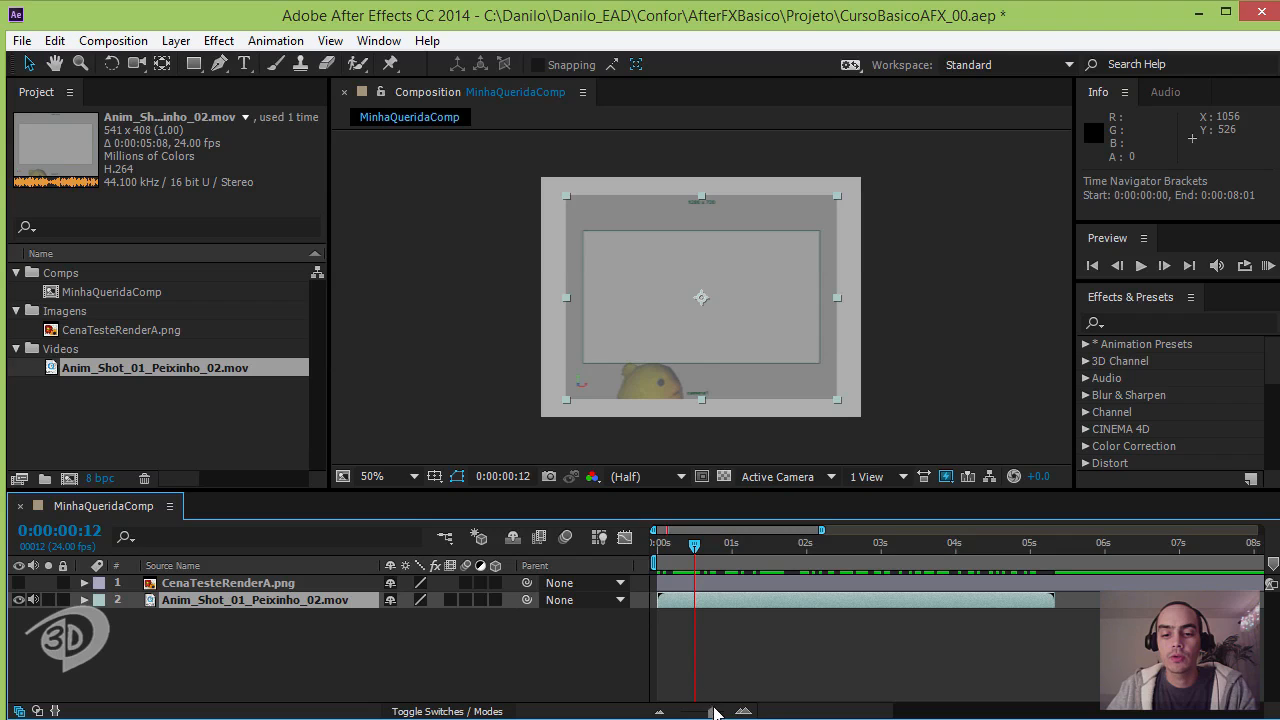
- Set the work area end to 0:00:05:09 near the clip's end, play the preview, and return to the first frame
drag(714, 712, 681, 712)
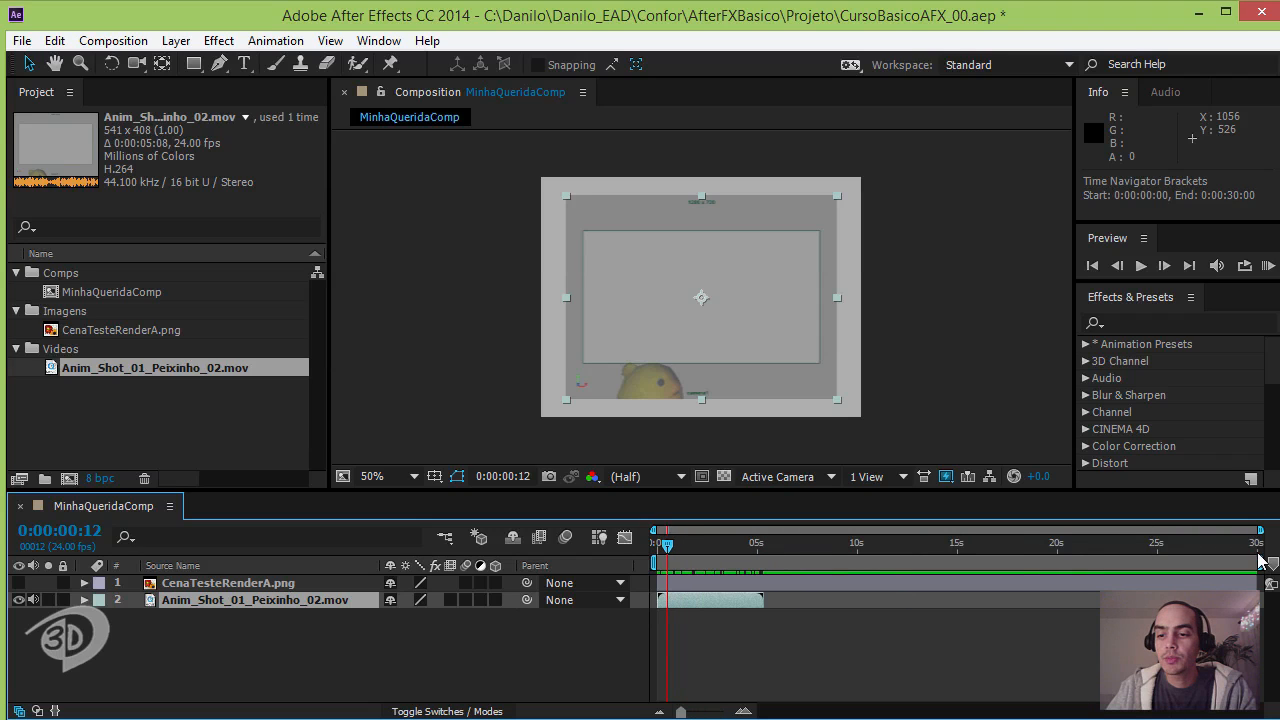
drag(1260, 560, 767, 593)
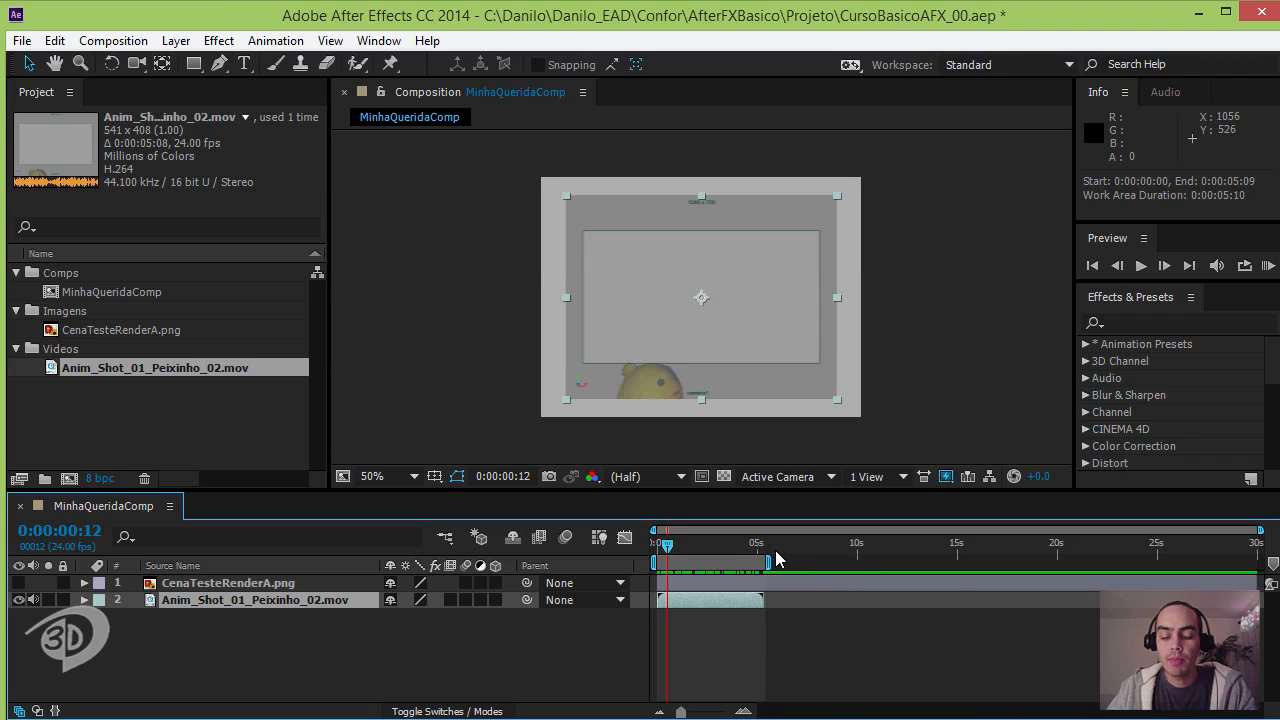
click(1141, 266)
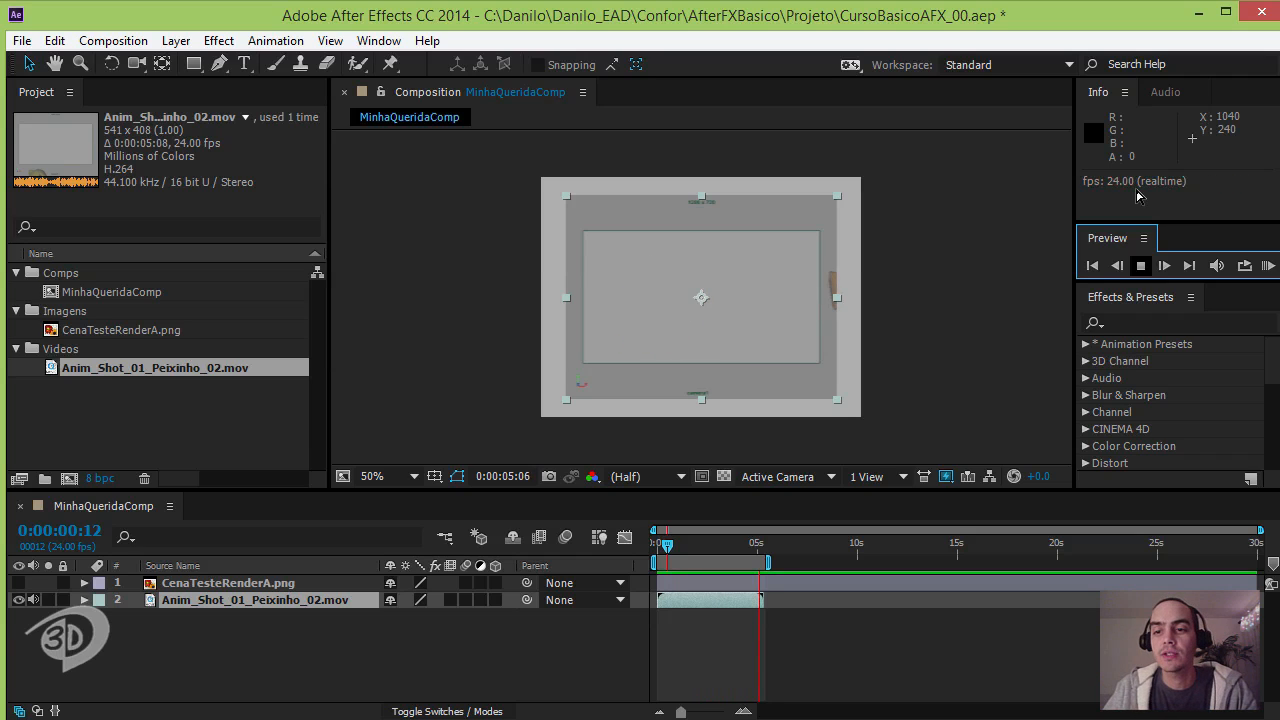
click(1140, 265)
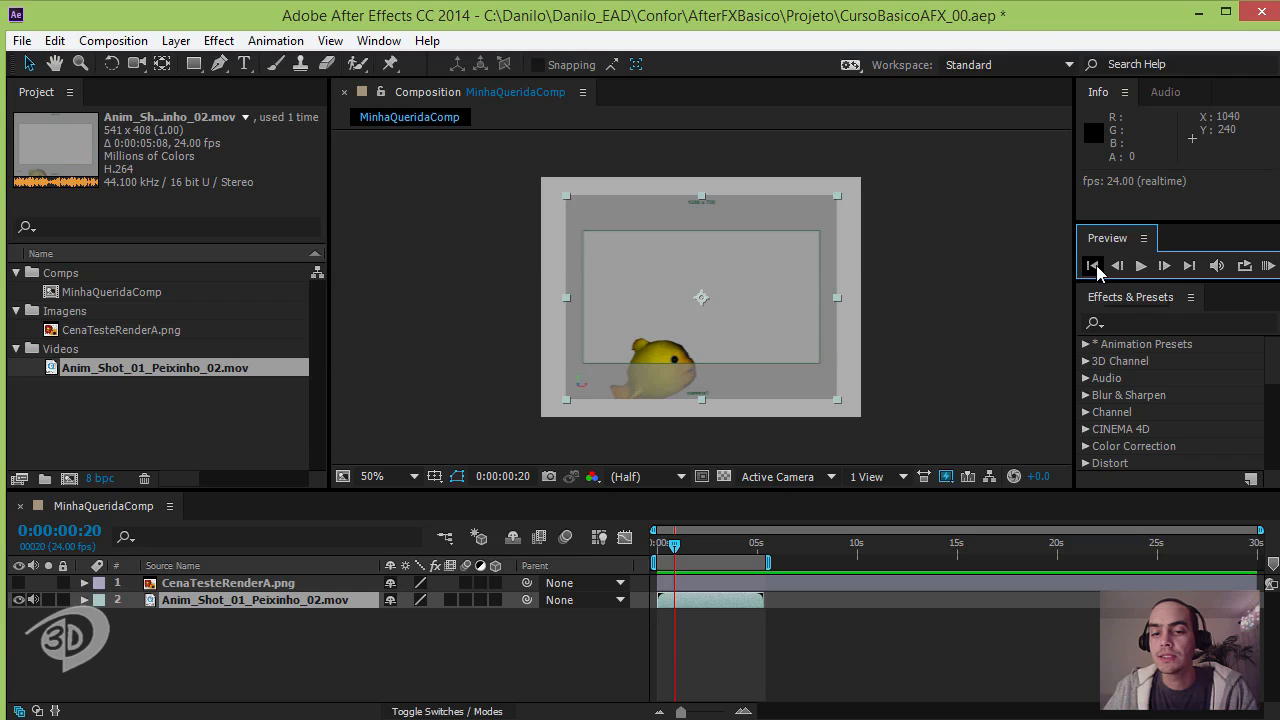
click(1093, 265)
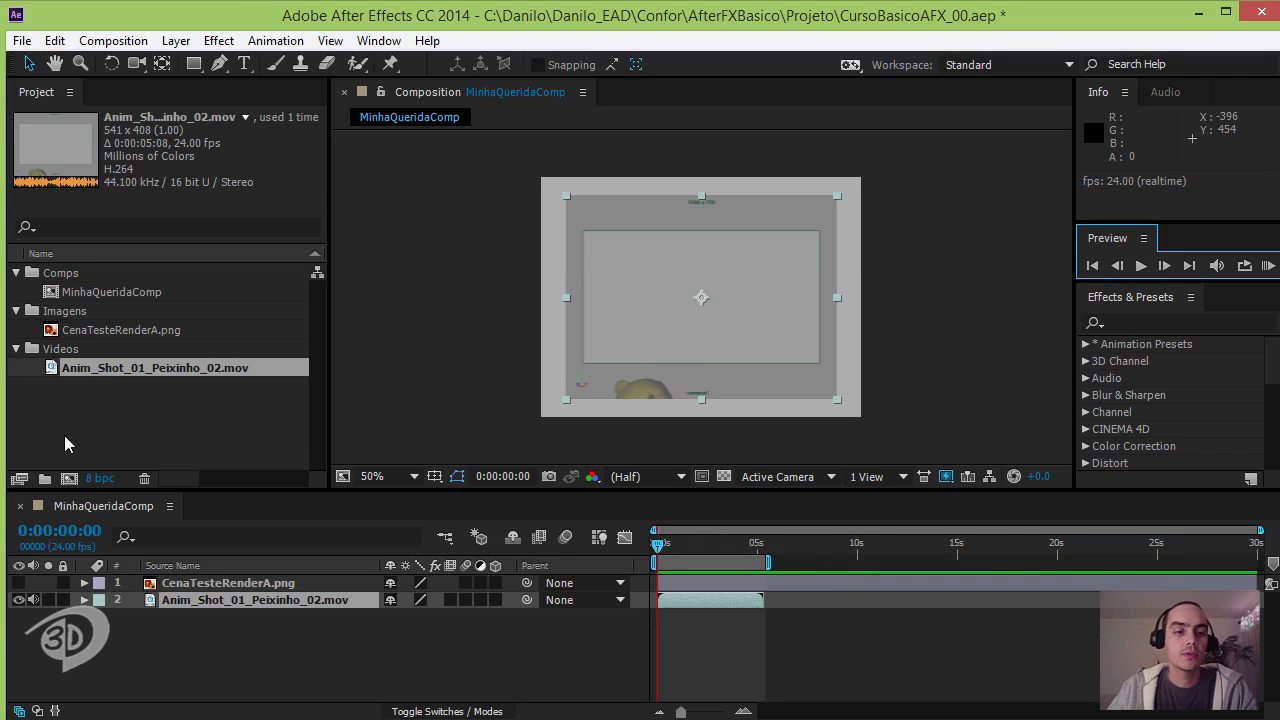
- Start importing a file and browse to the Occlusion_RL folder inside MayaBasico's images folder
click(65, 437)
right_click(70, 423)
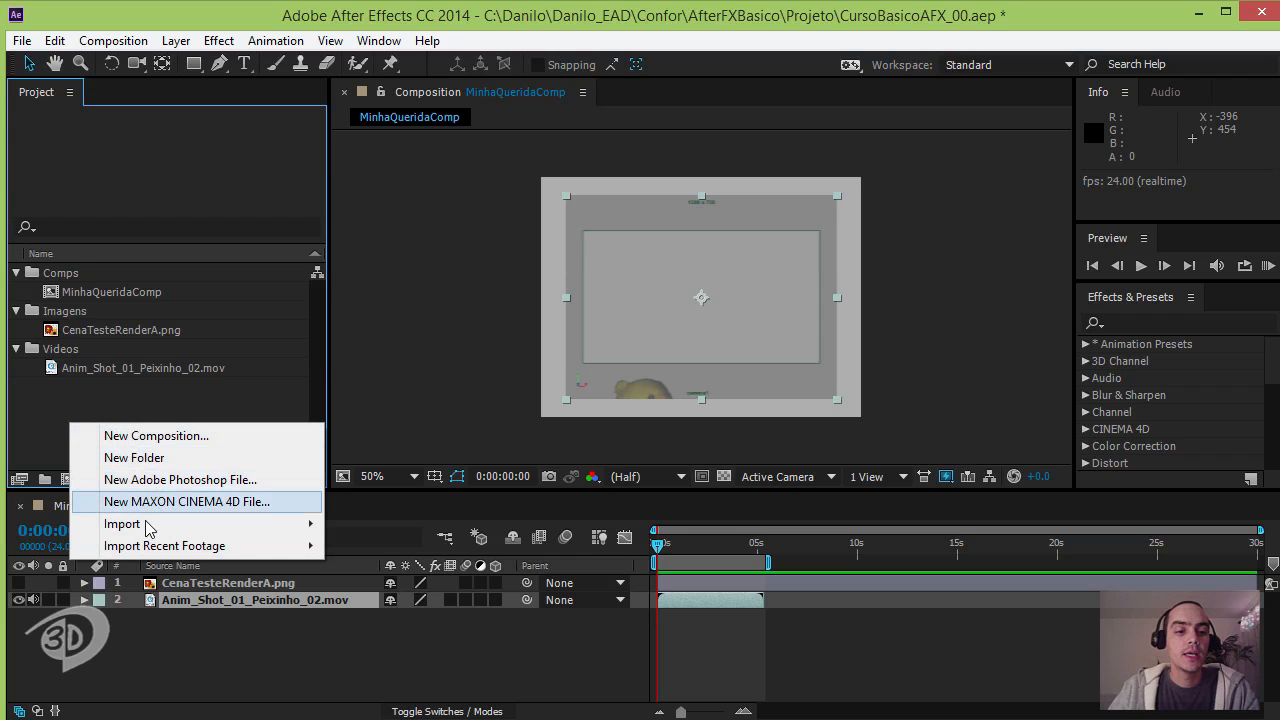
mouse_move(147, 527)
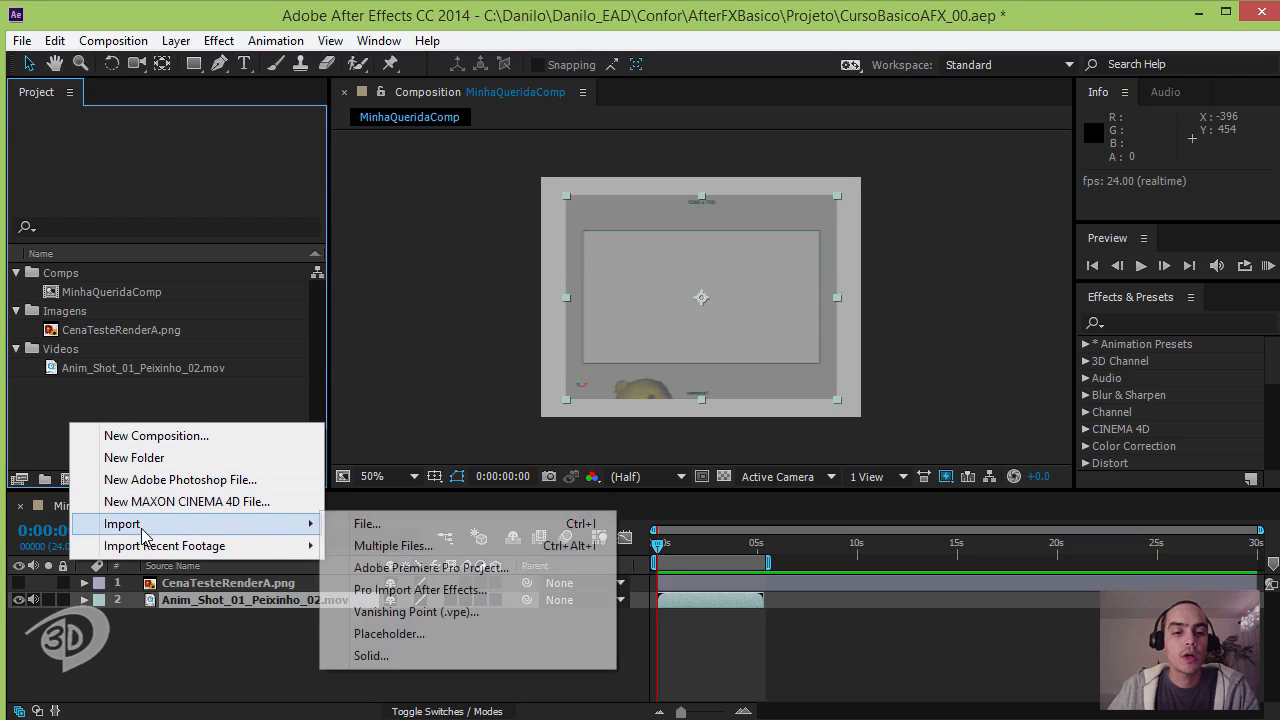
click(397, 525)
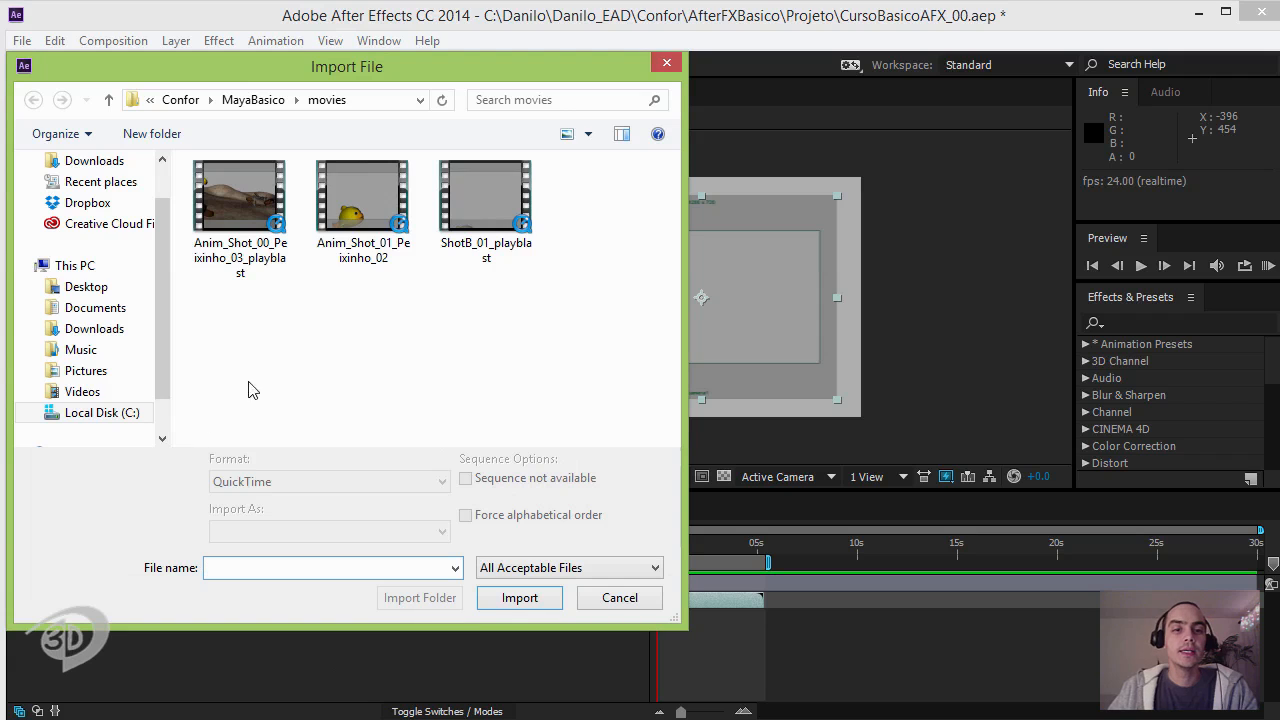
click(268, 100)
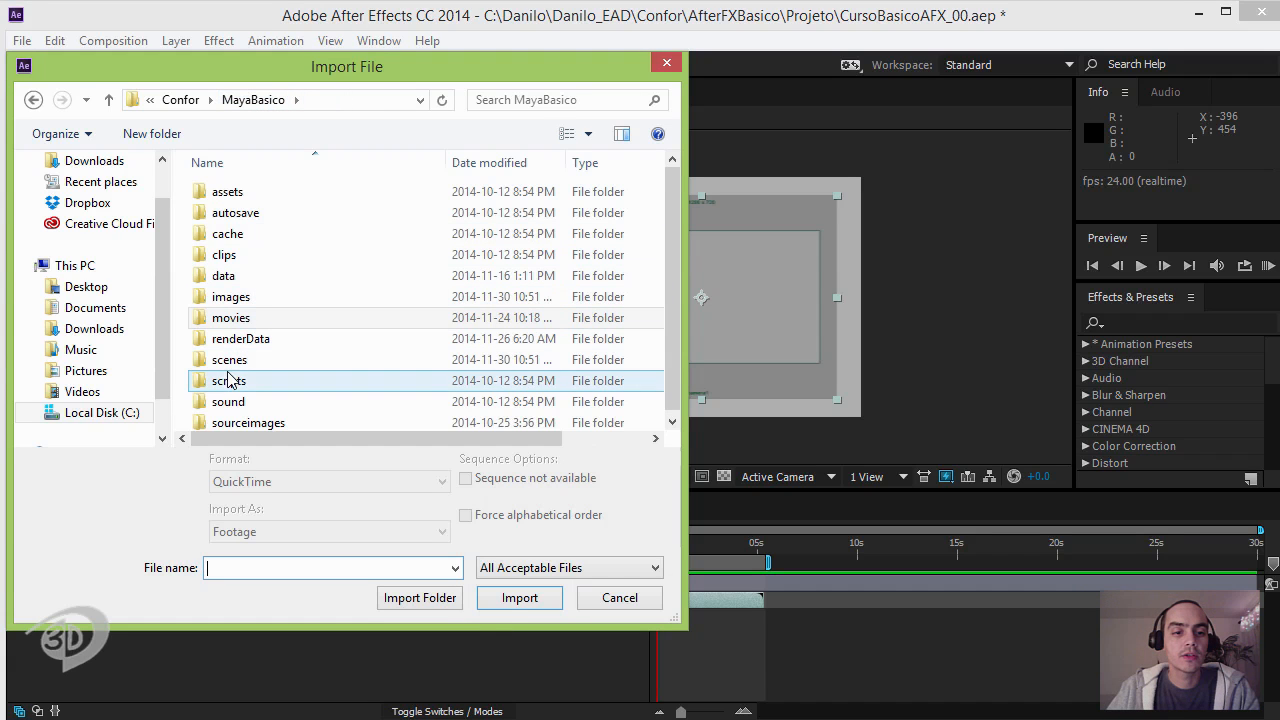
double_click(256, 296)
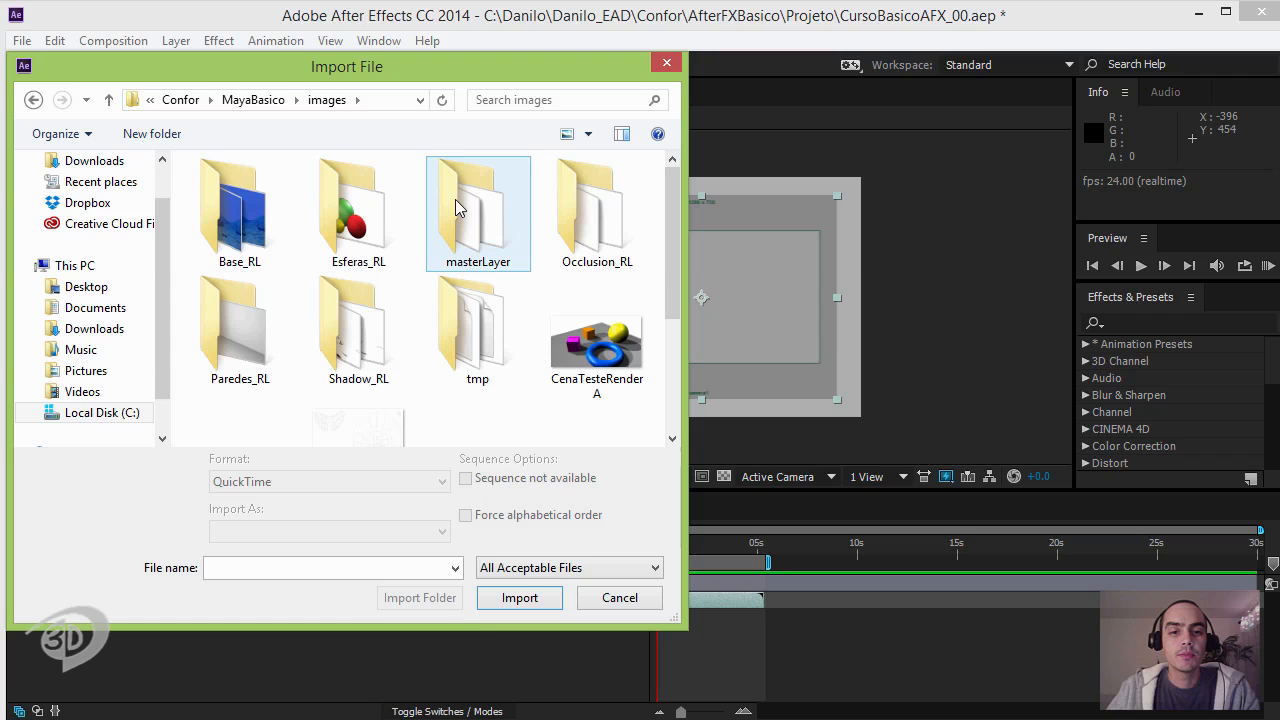
double_click(584, 205)
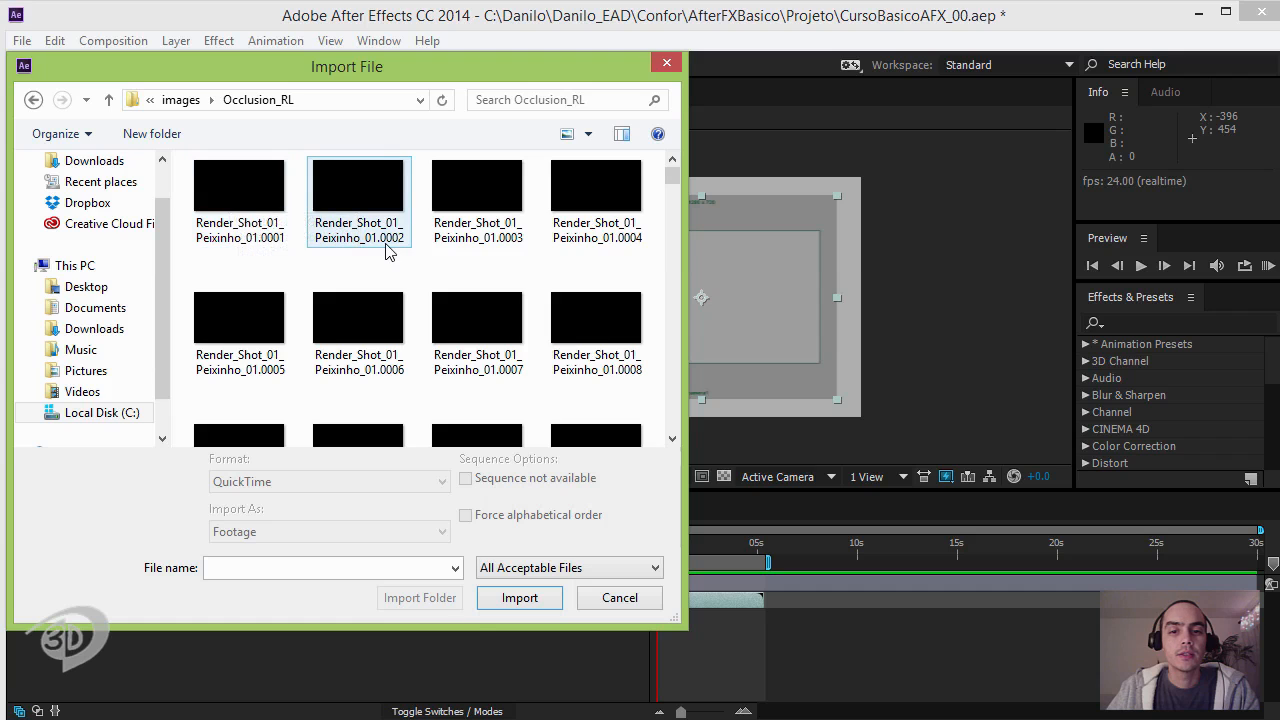
- Find Shot00_Base.0001 among the rendered frames and import it as footage with PNG Sequence enabled
scroll(388, 252, down, 1)
scroll(388, 252, down, 13)
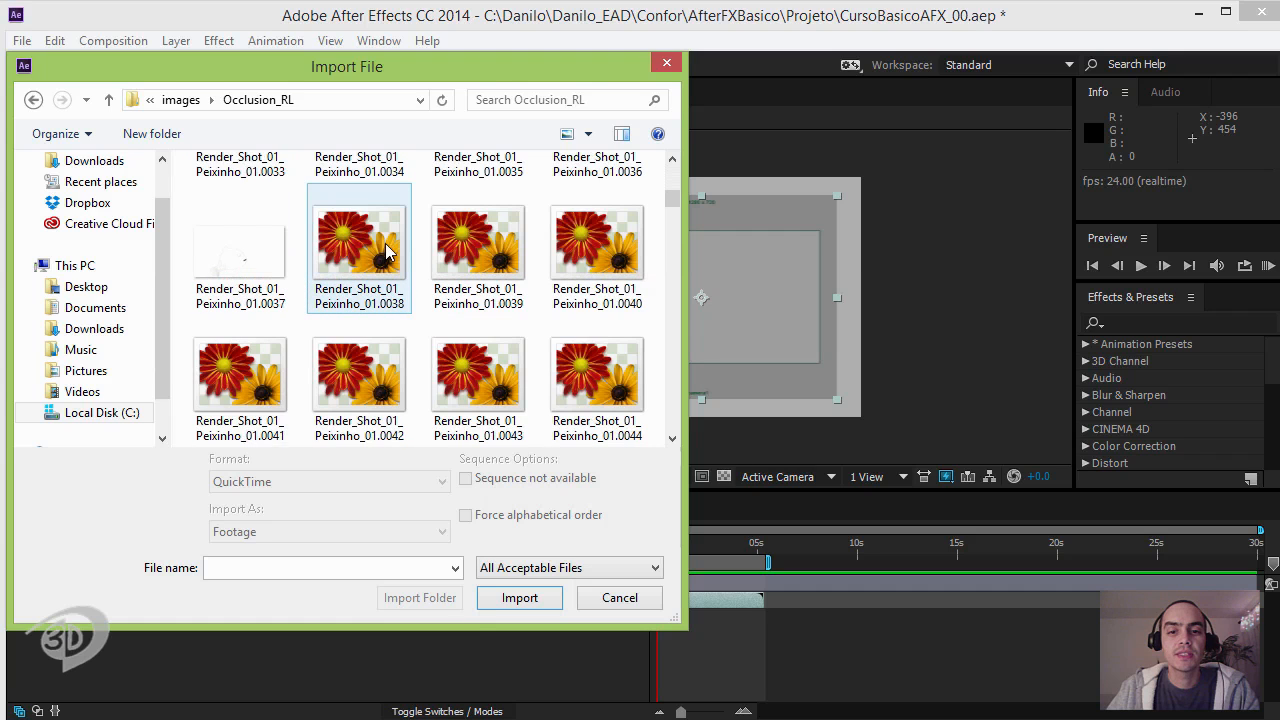
scroll(388, 252, down, 17)
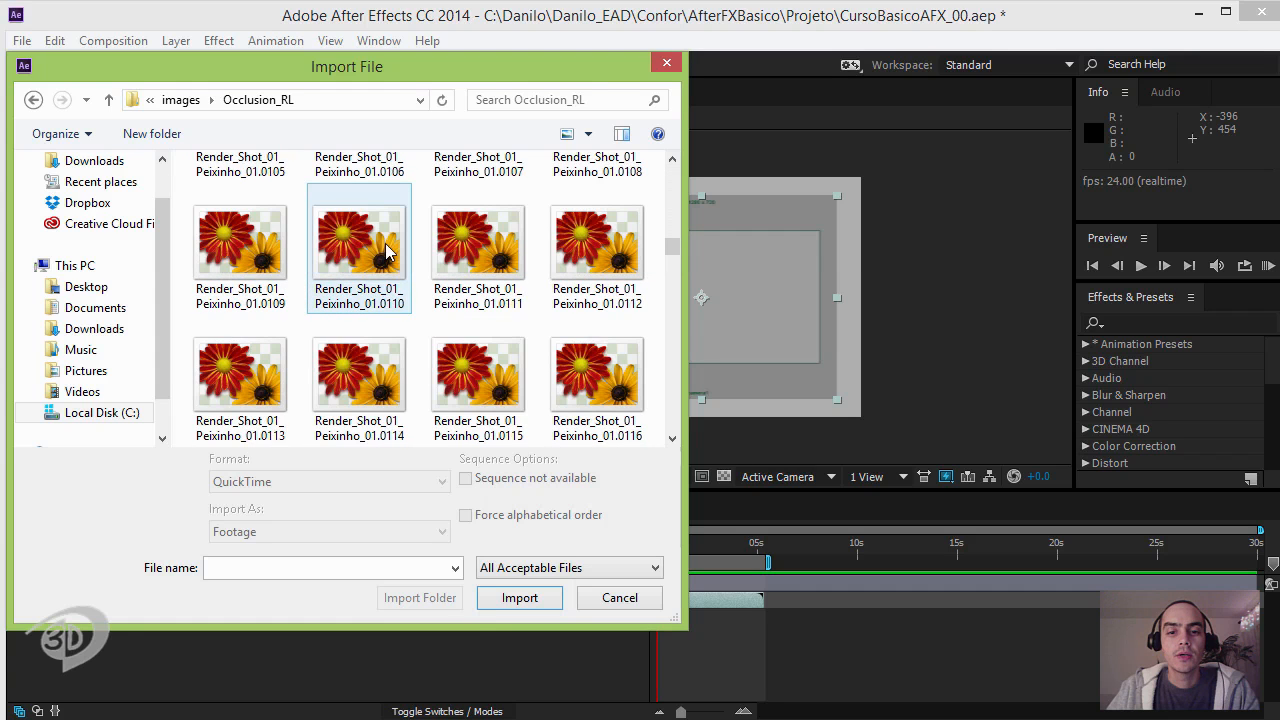
scroll(388, 252, down, 4)
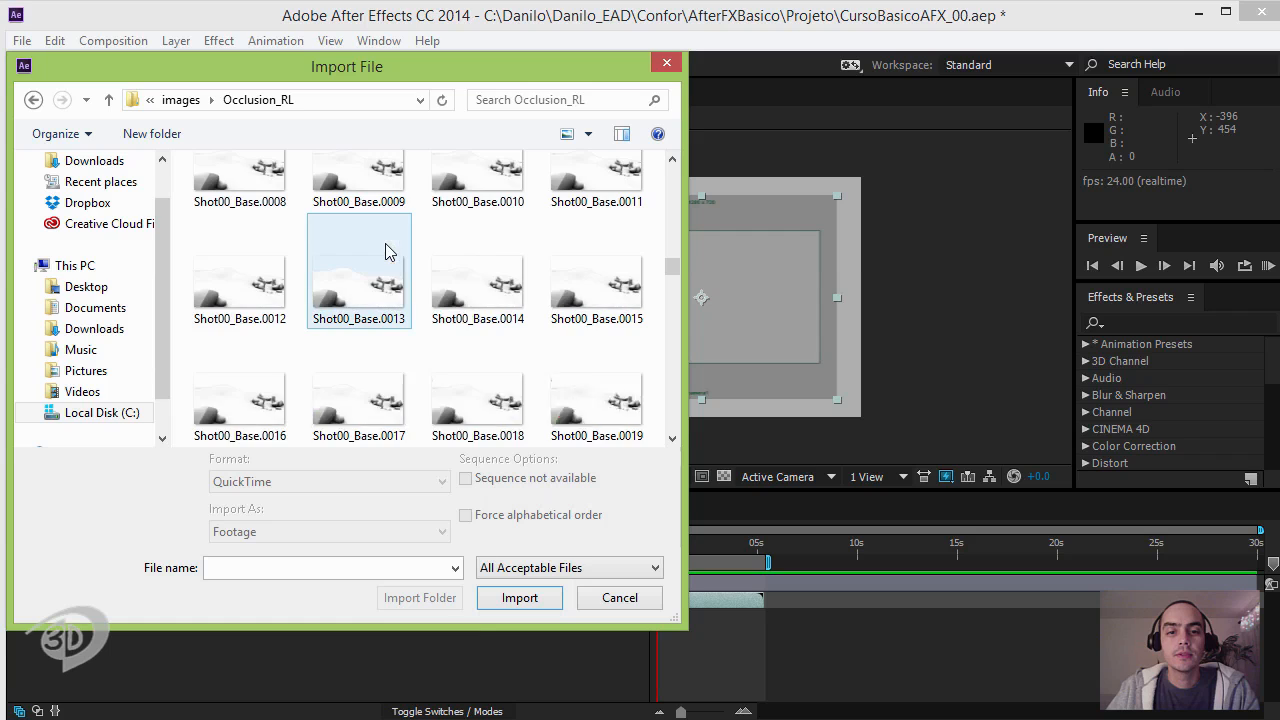
scroll(385, 250, up, 2)
scroll(388, 250, up, 3)
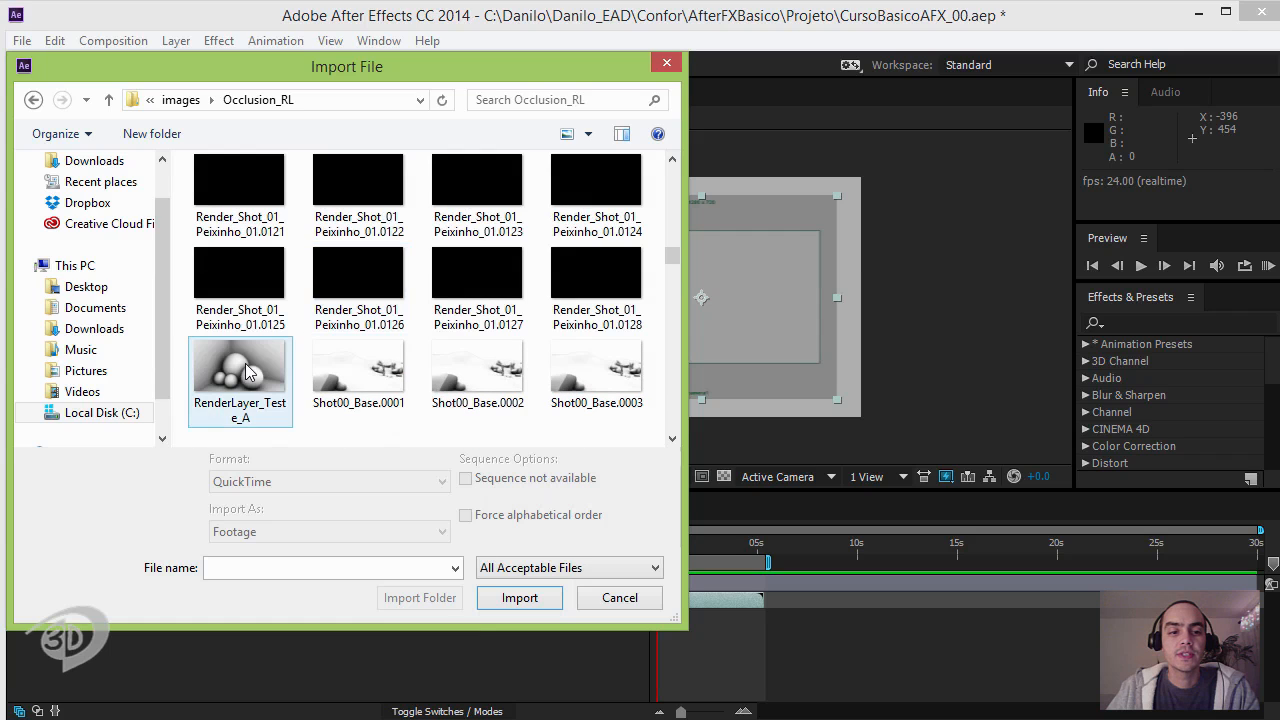
click(333, 357)
scroll(414, 414, down, 2)
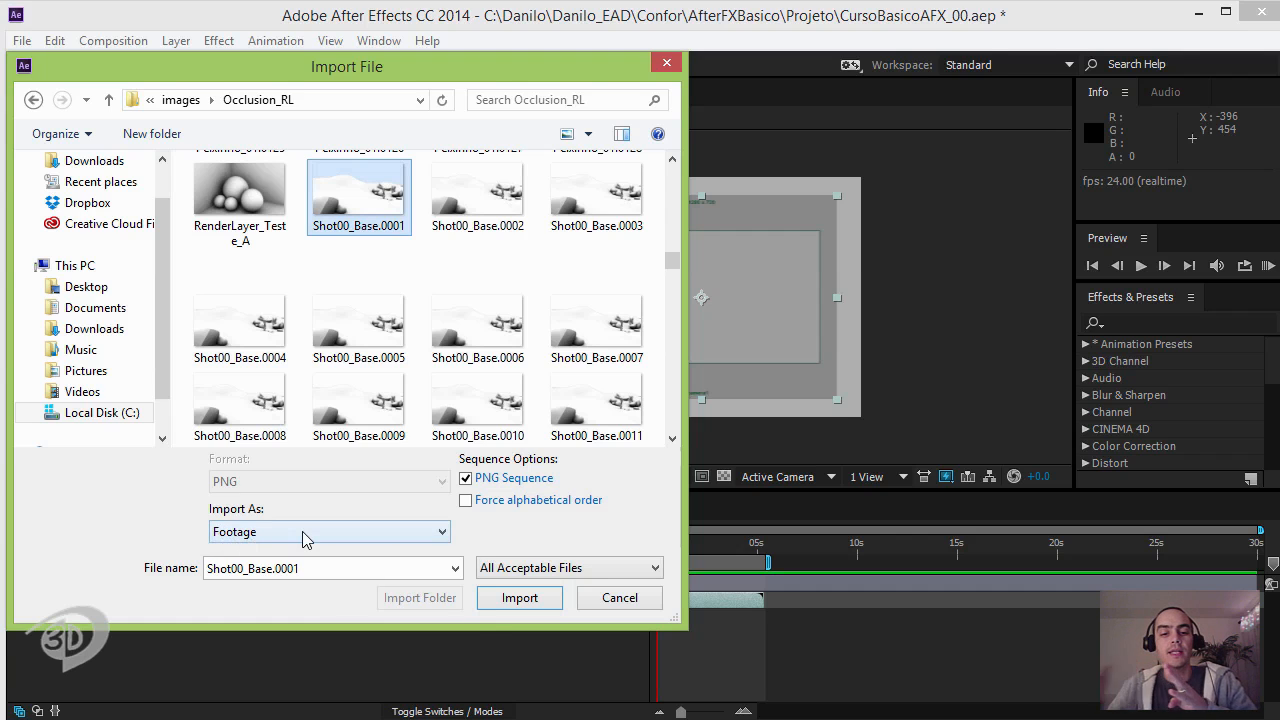
click(536, 603)
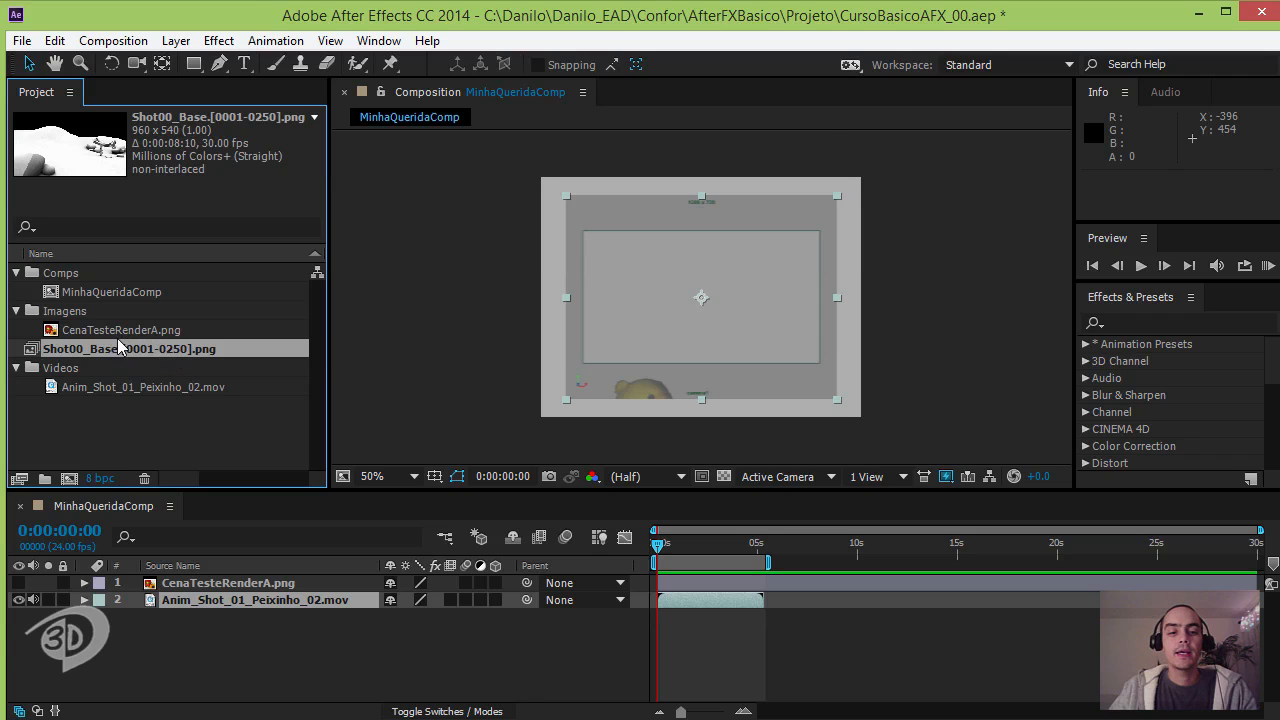
- Place the Shot00_Base sequence beneath the fish video in the composition and preview it with the fish video layer hidden
drag(66, 353, 62, 642)
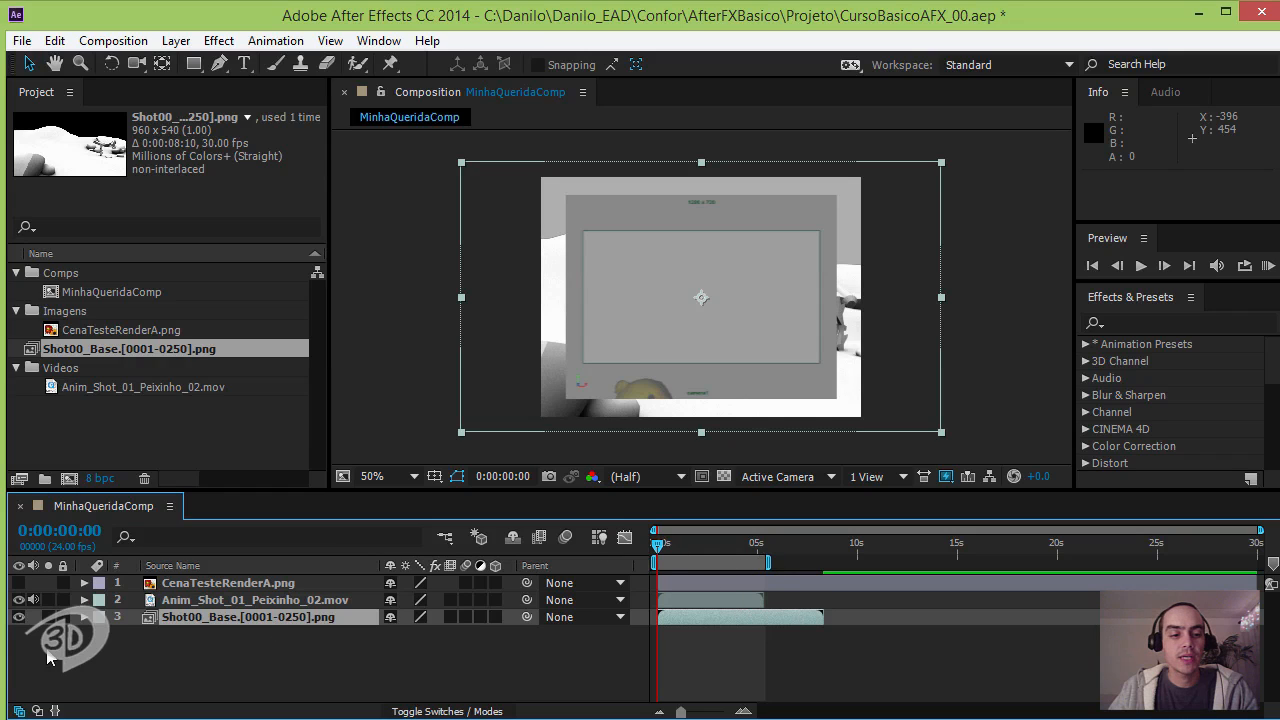
click(18, 600)
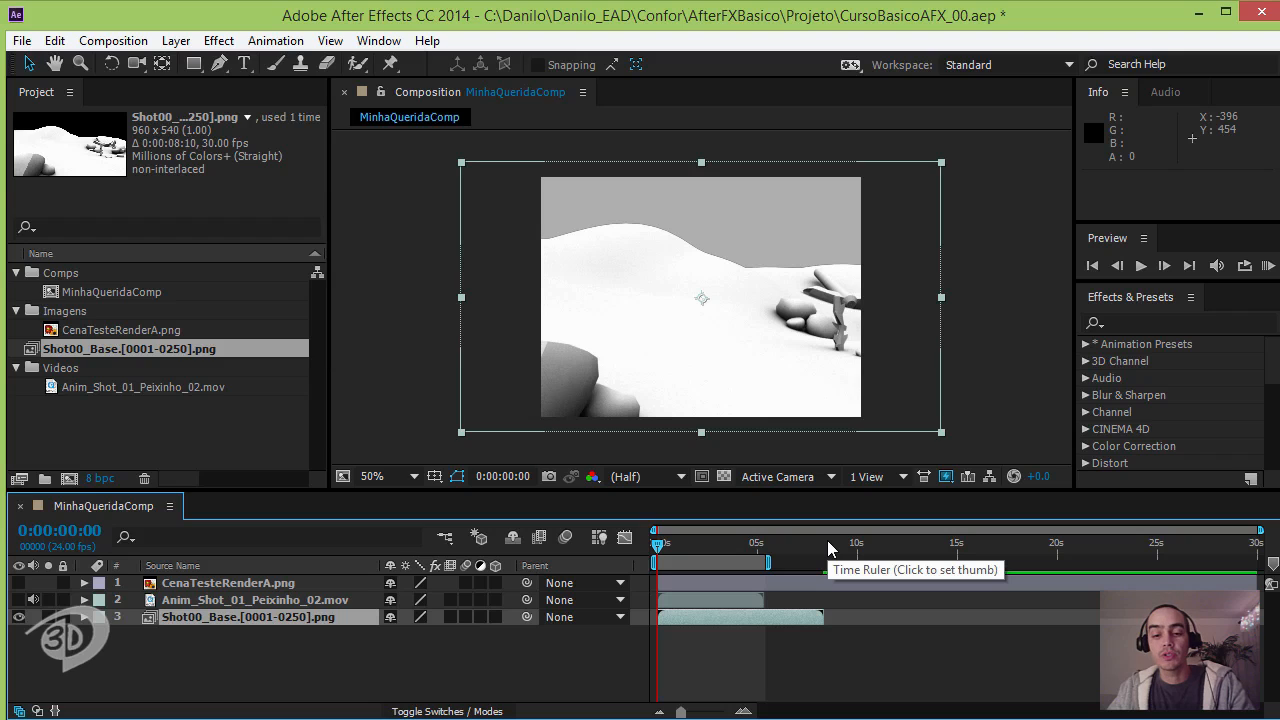
key(space)
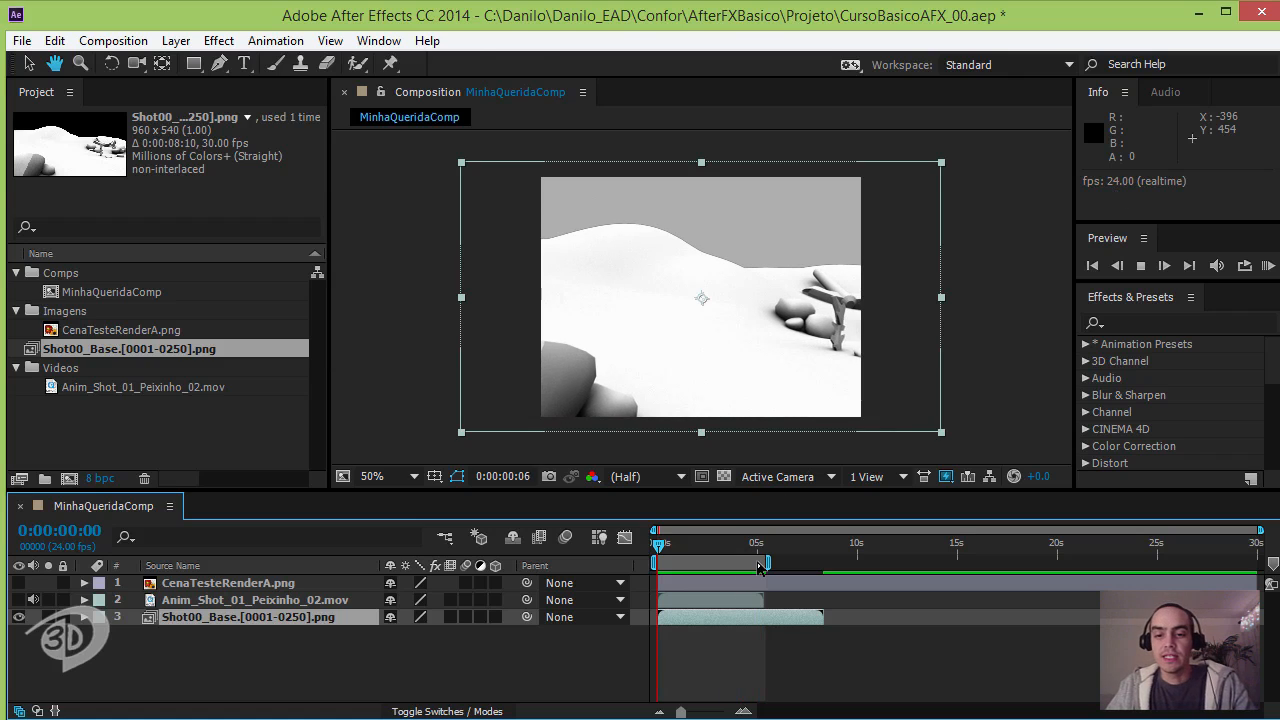
key(space)
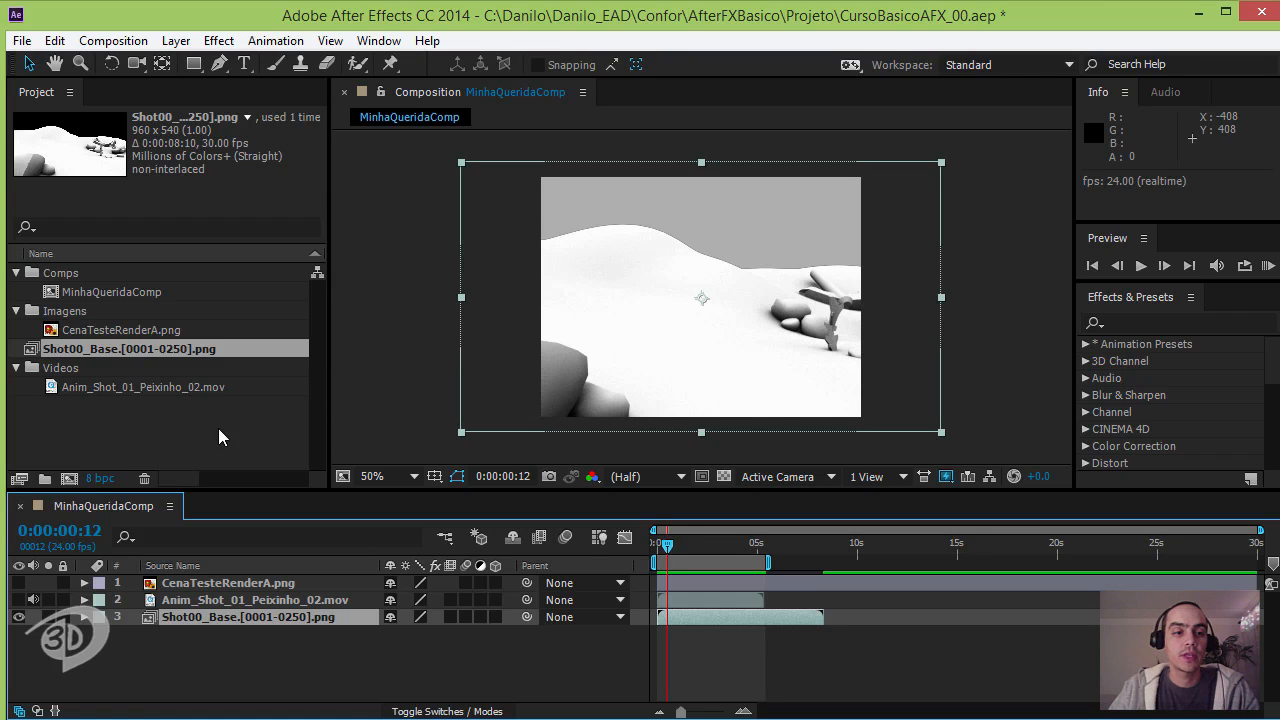
- Put the Shot00_Base sequence in the Imagens folder and create a new project folder named Animations
drag(48, 355, 58, 320)
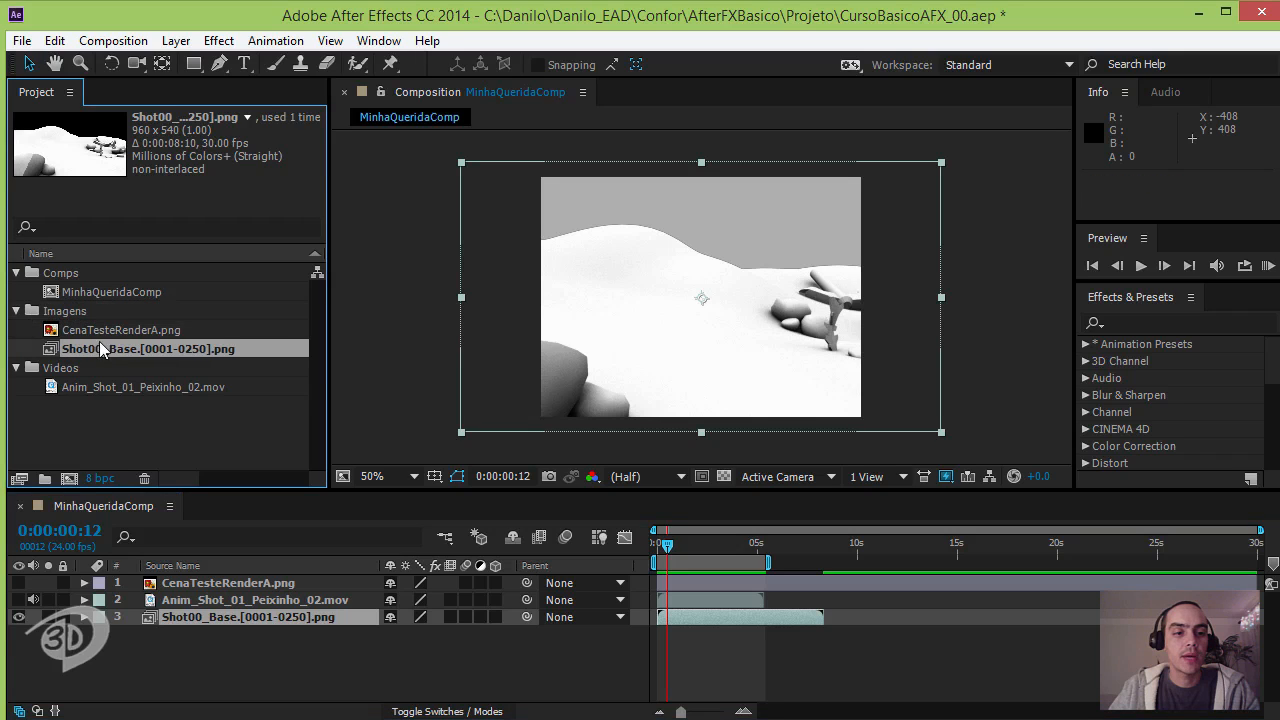
click(114, 418)
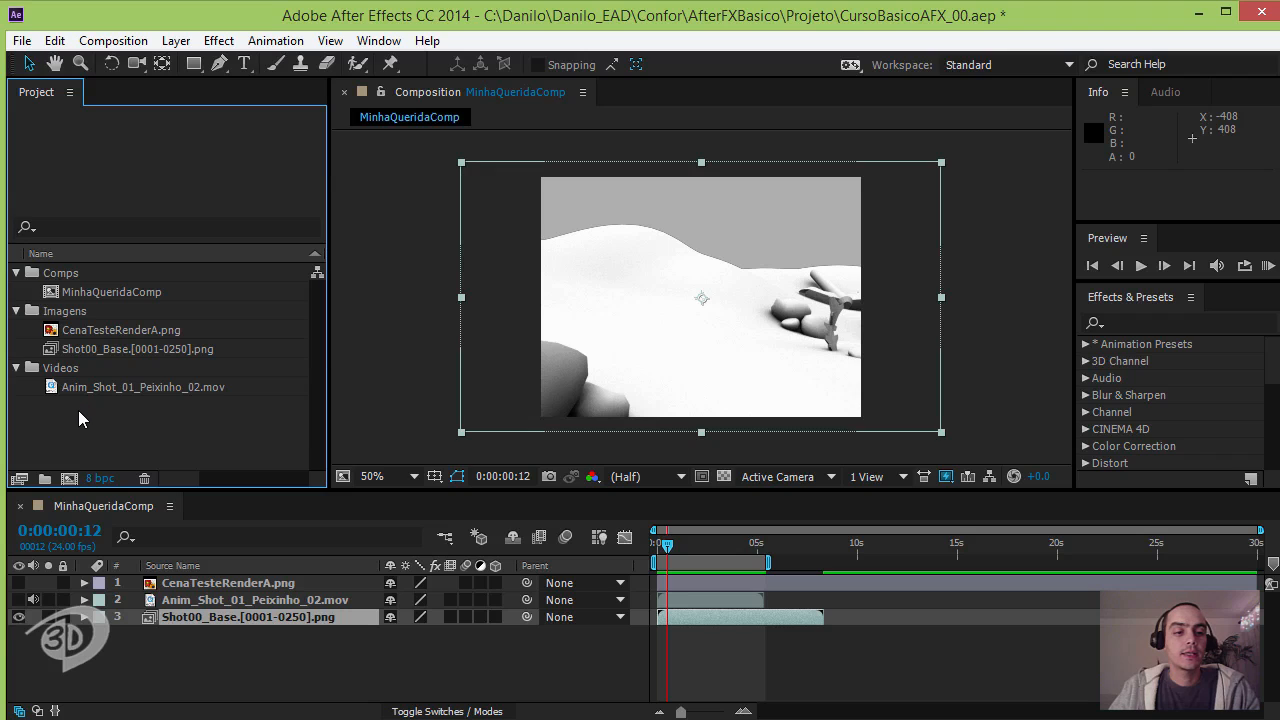
right_click(71, 417)
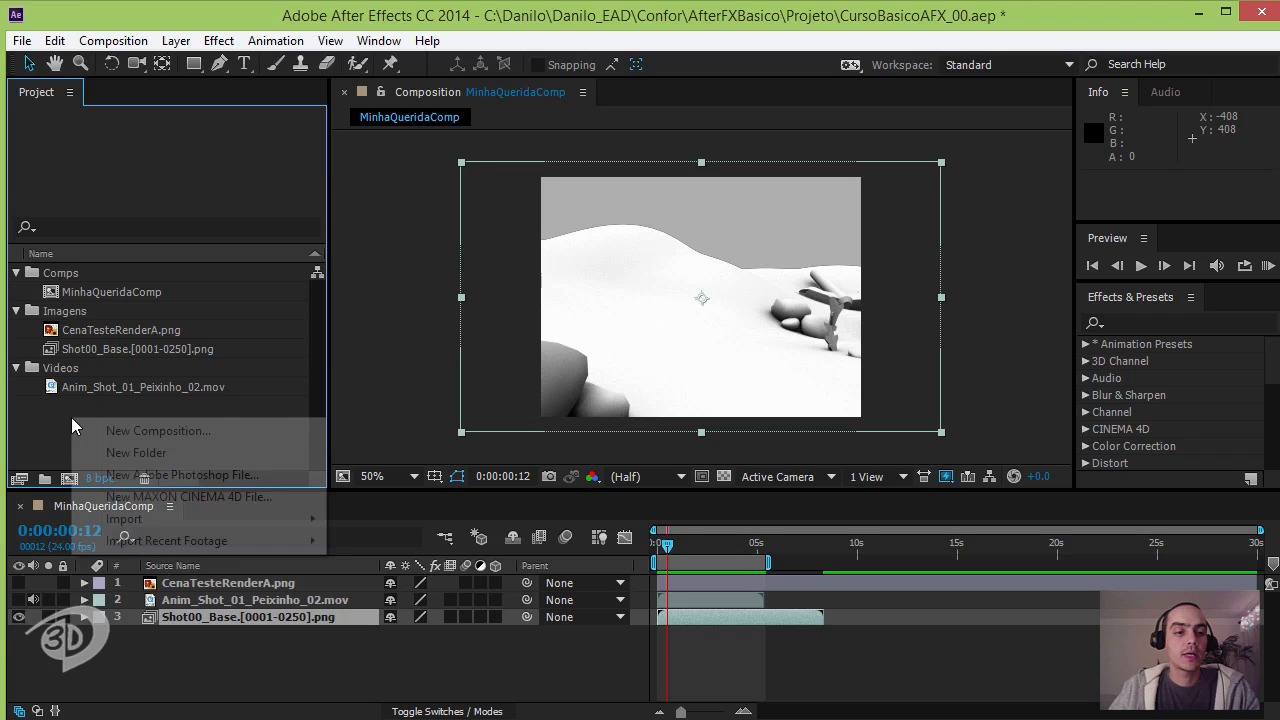
click(130, 452)
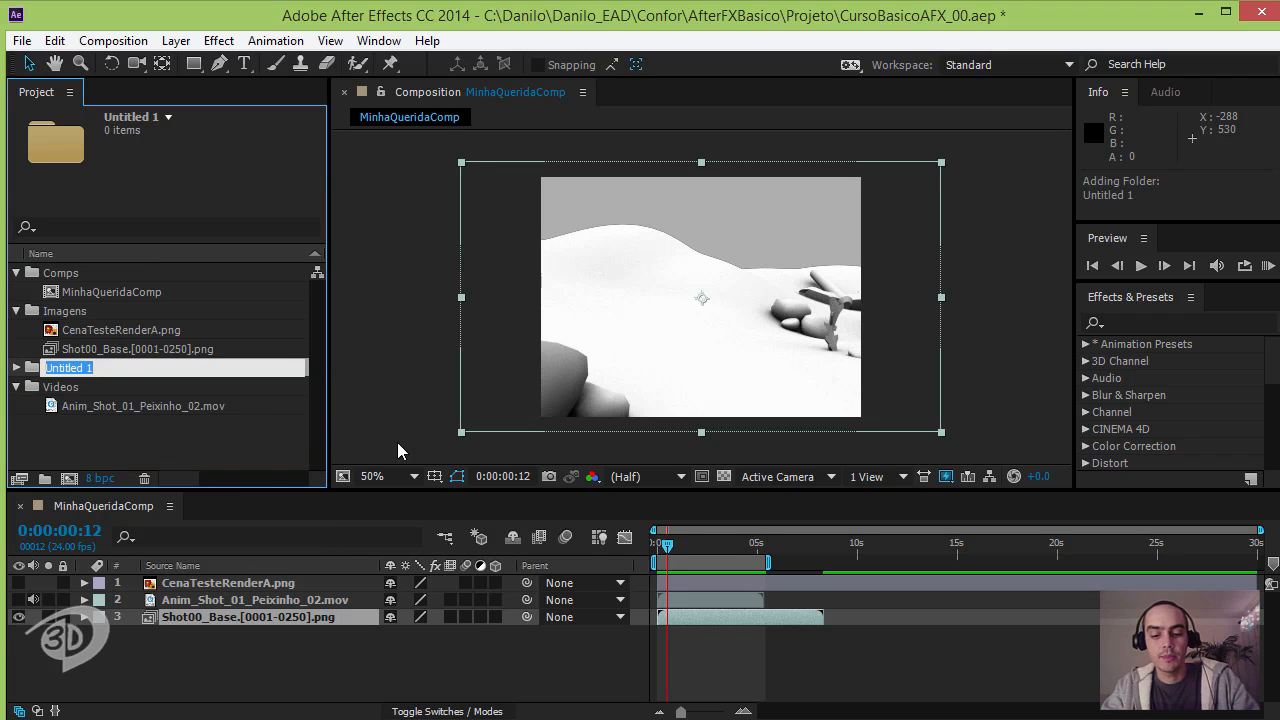
text(Animations)
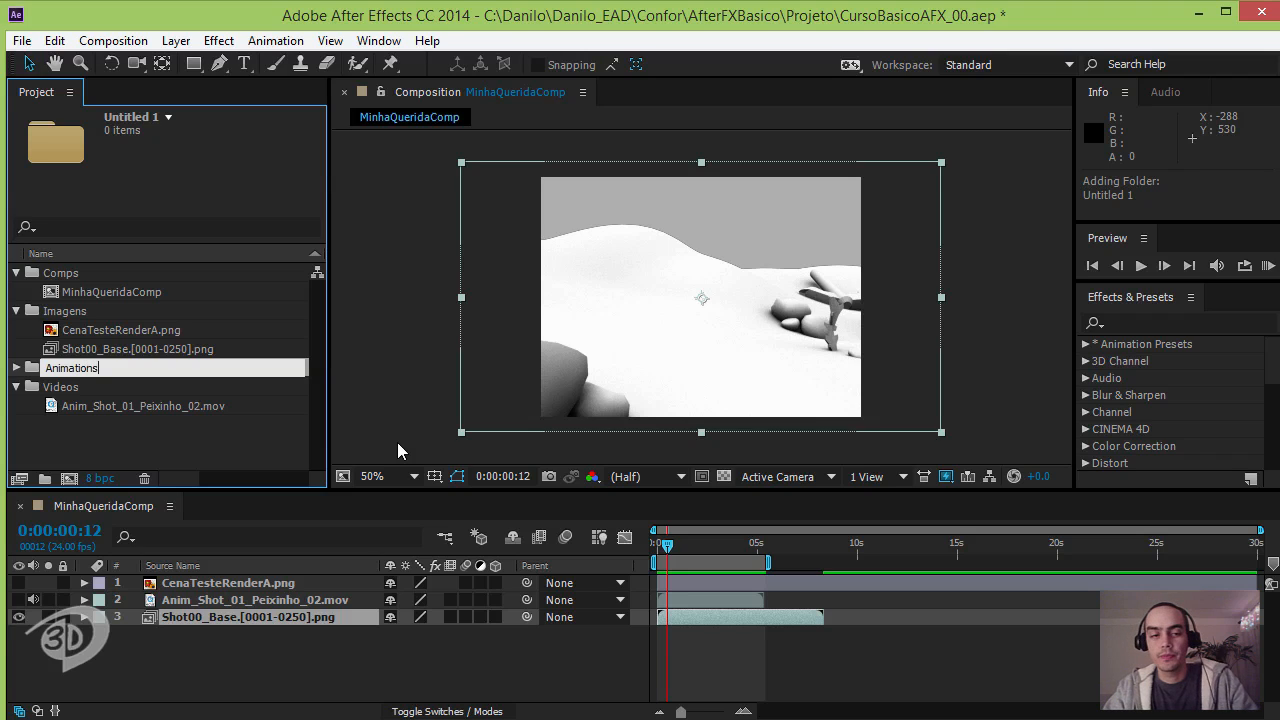
key(Return)
- Move the Shot00_Base sequence into the Animations folder and expand that folder
drag(106, 366, 45, 275)
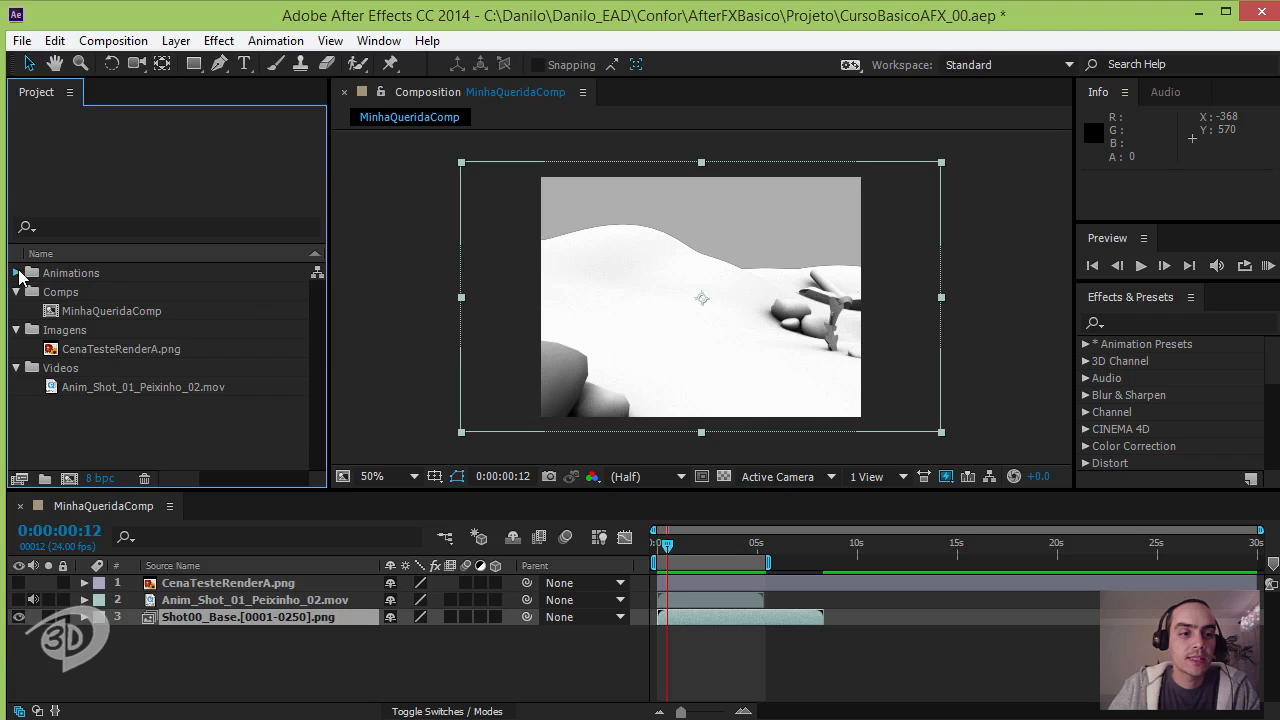
click(16, 273)
click(94, 288)
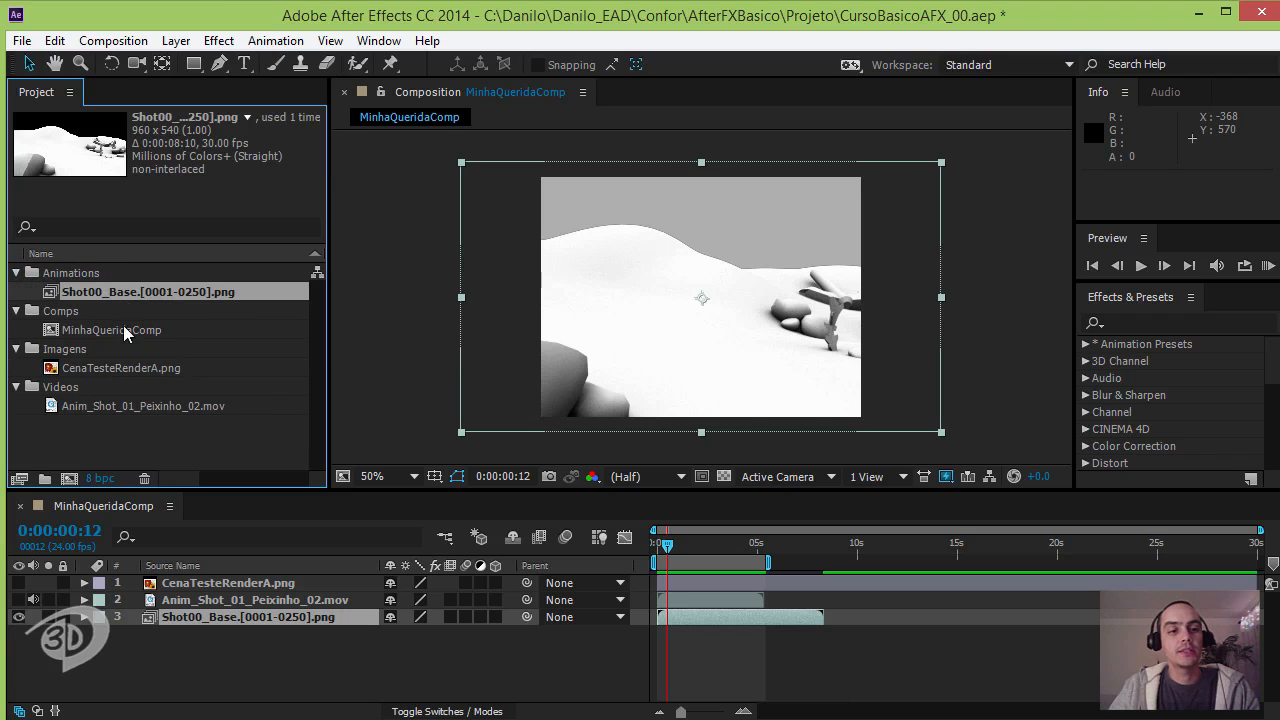
click(130, 436)
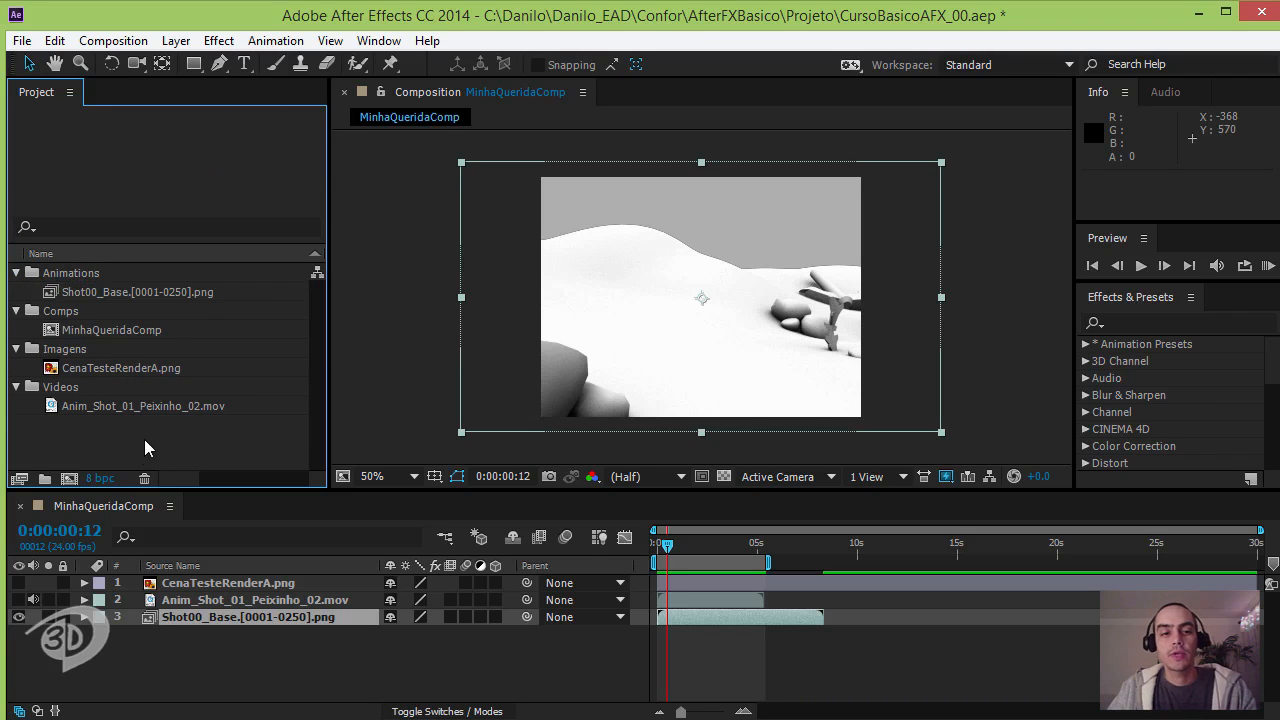
- Rename the Animations folder as Animacoes
click(88, 370)
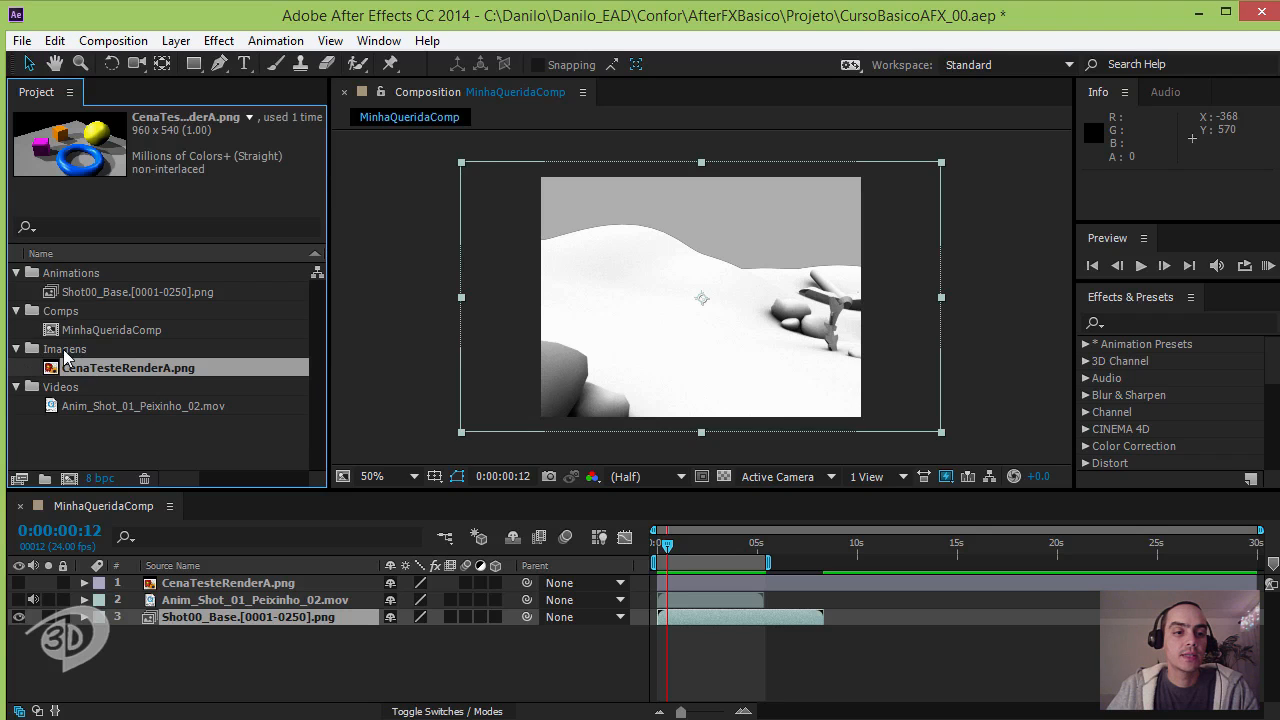
click(63, 349)
click(75, 272)
key(Return)
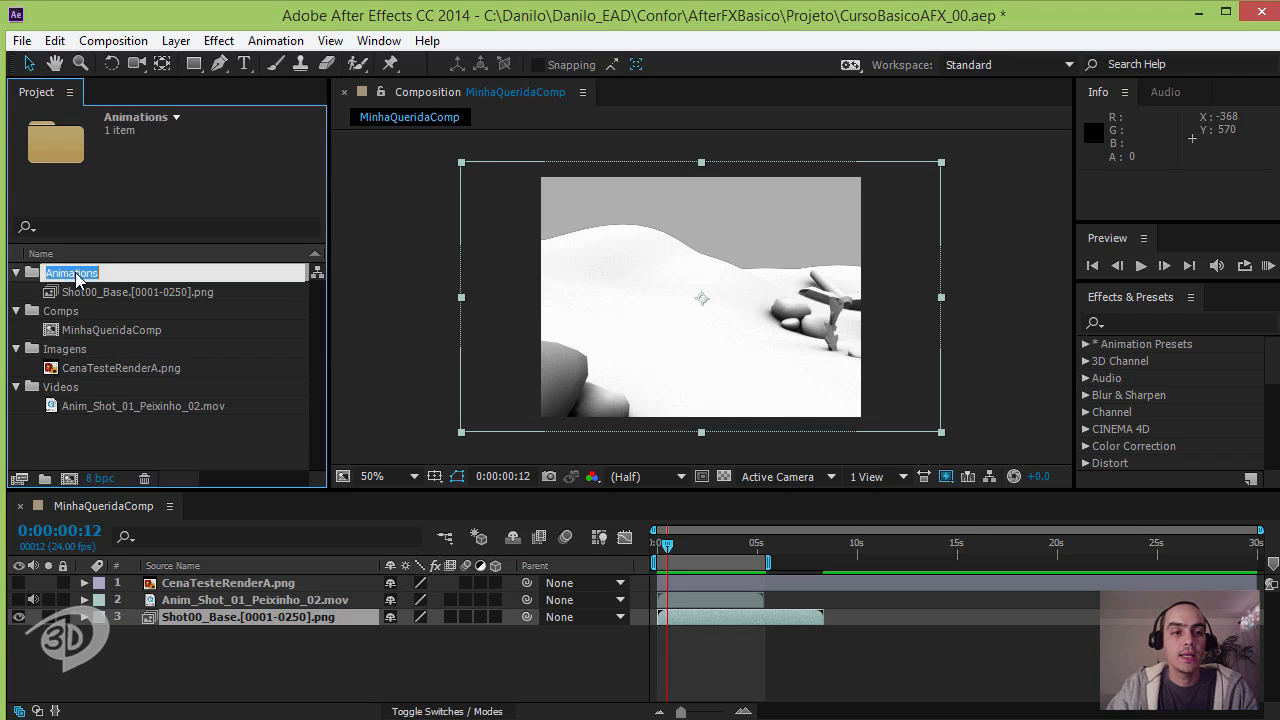
click(135, 263)
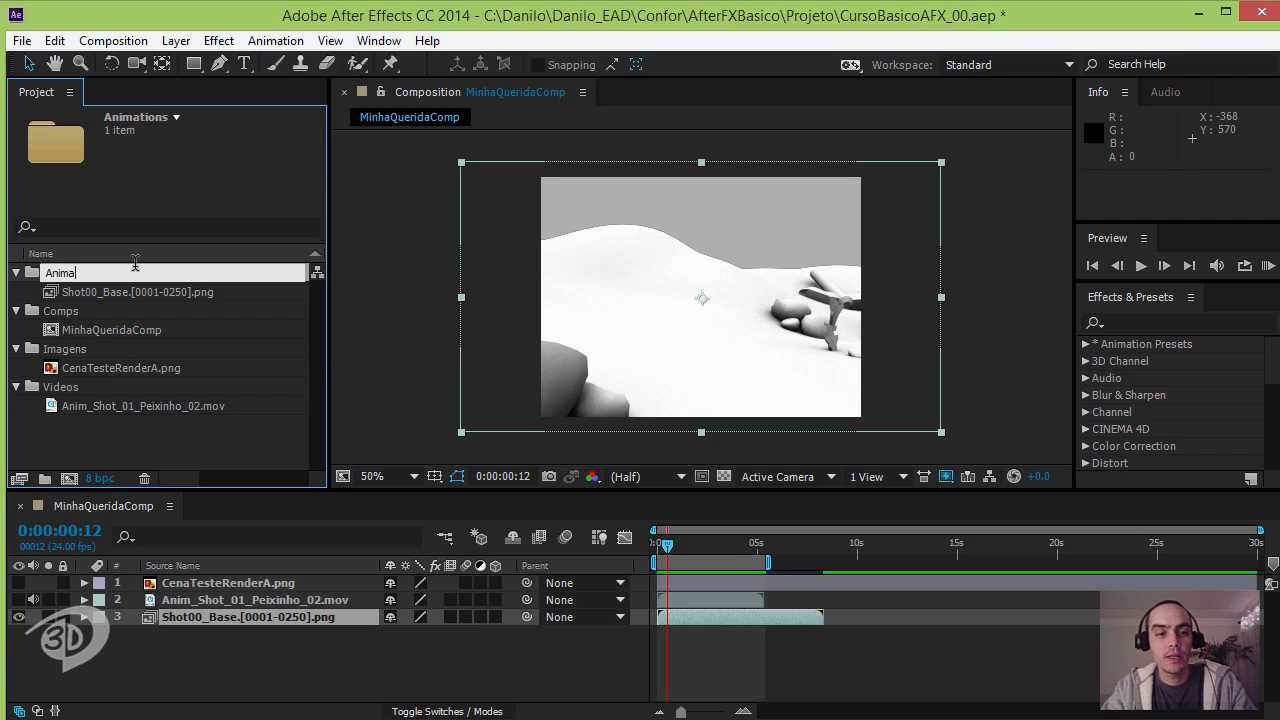
key(Return)
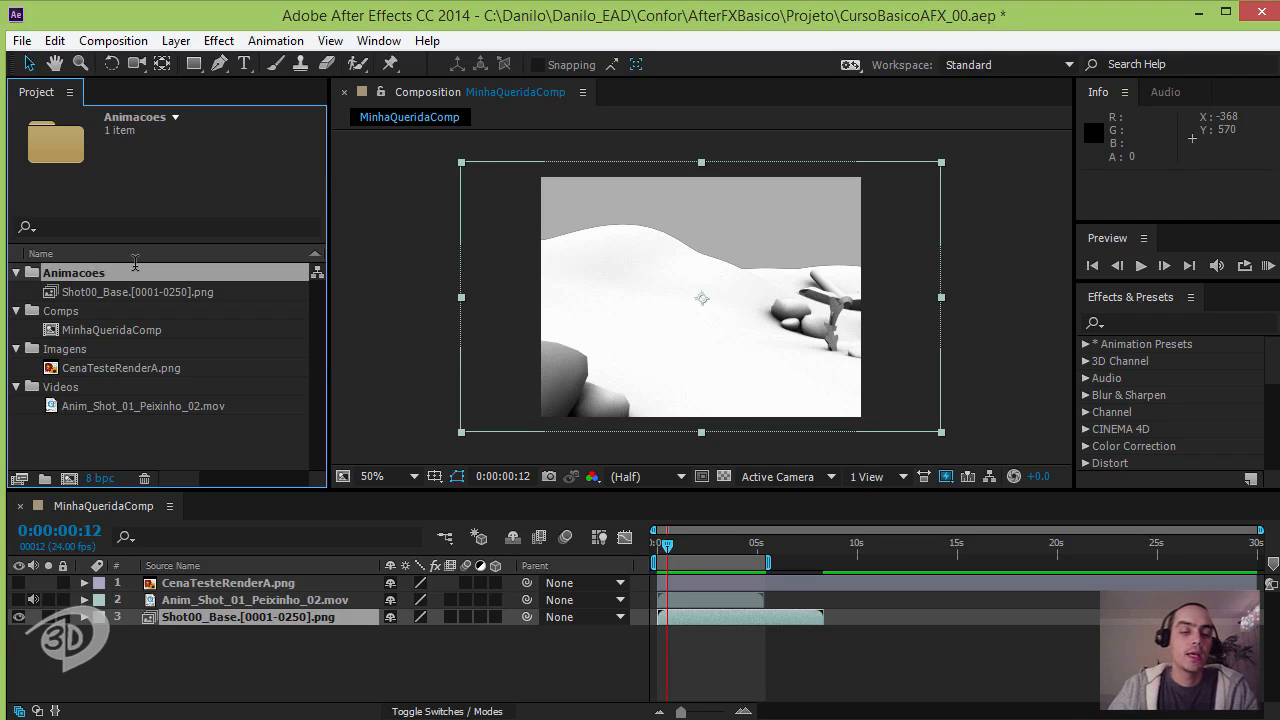
click(120, 328)
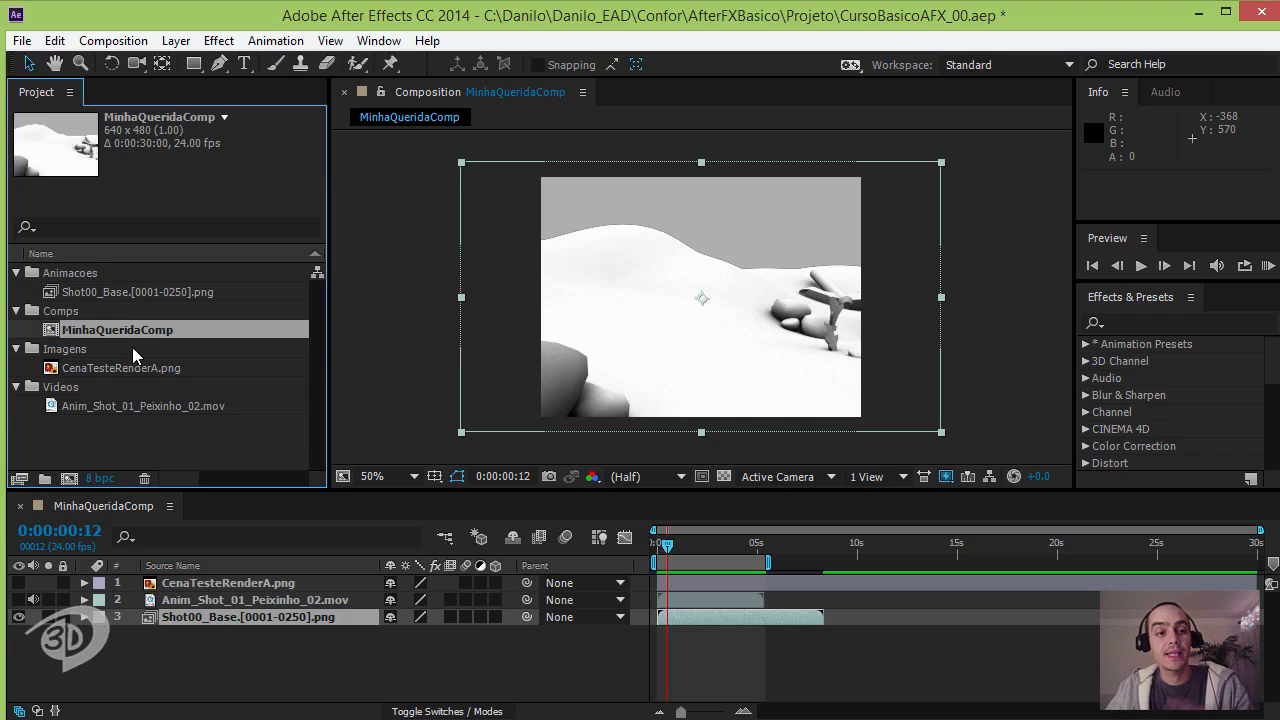
click(97, 430)
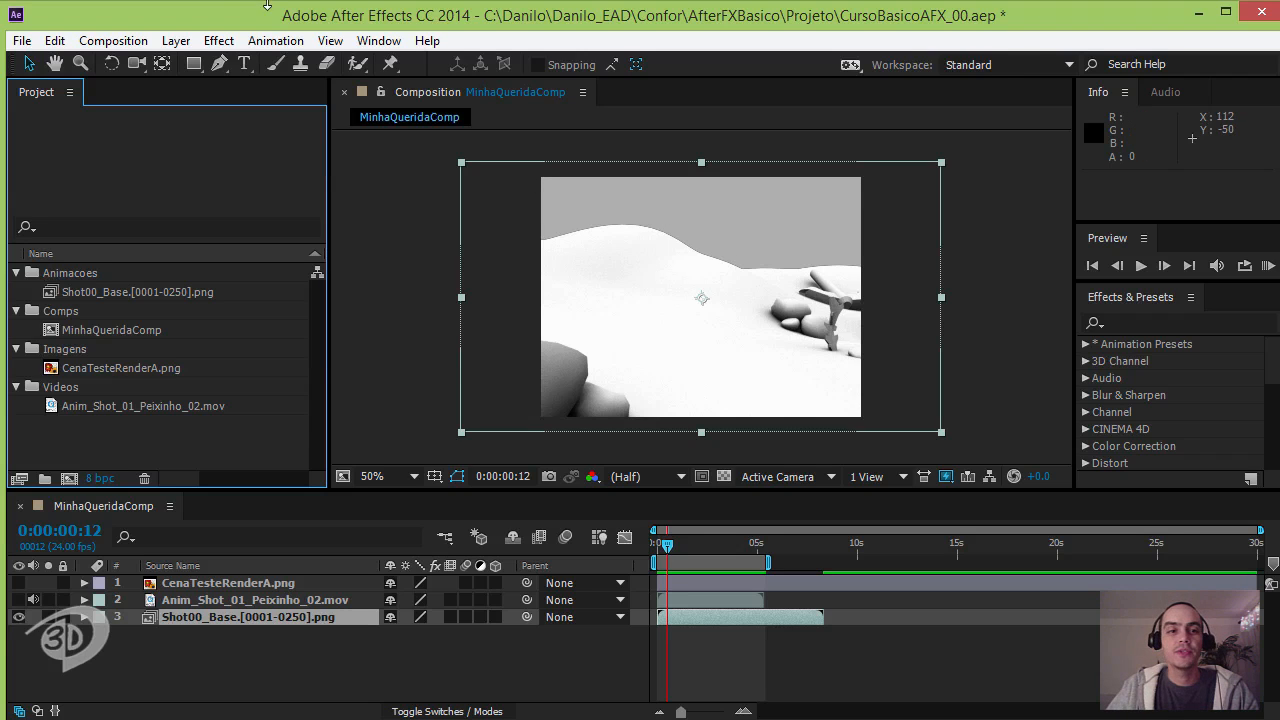
click(113, 41)
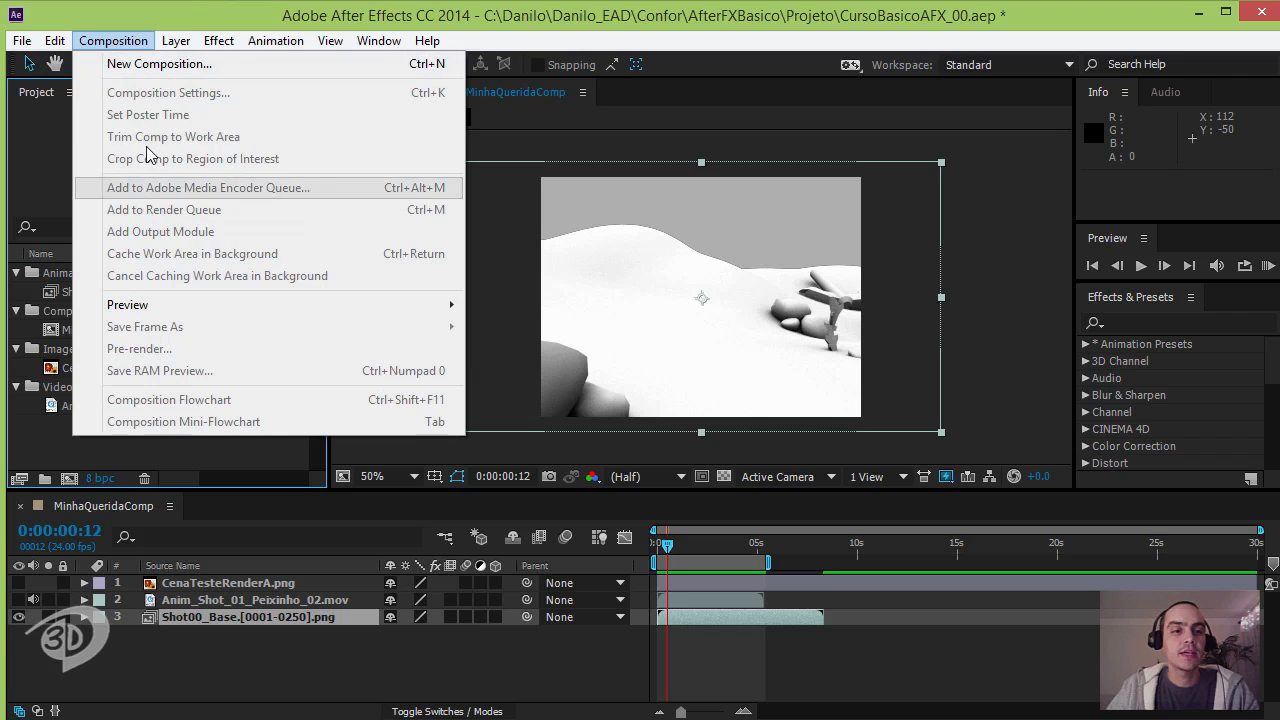
click(32, 441)
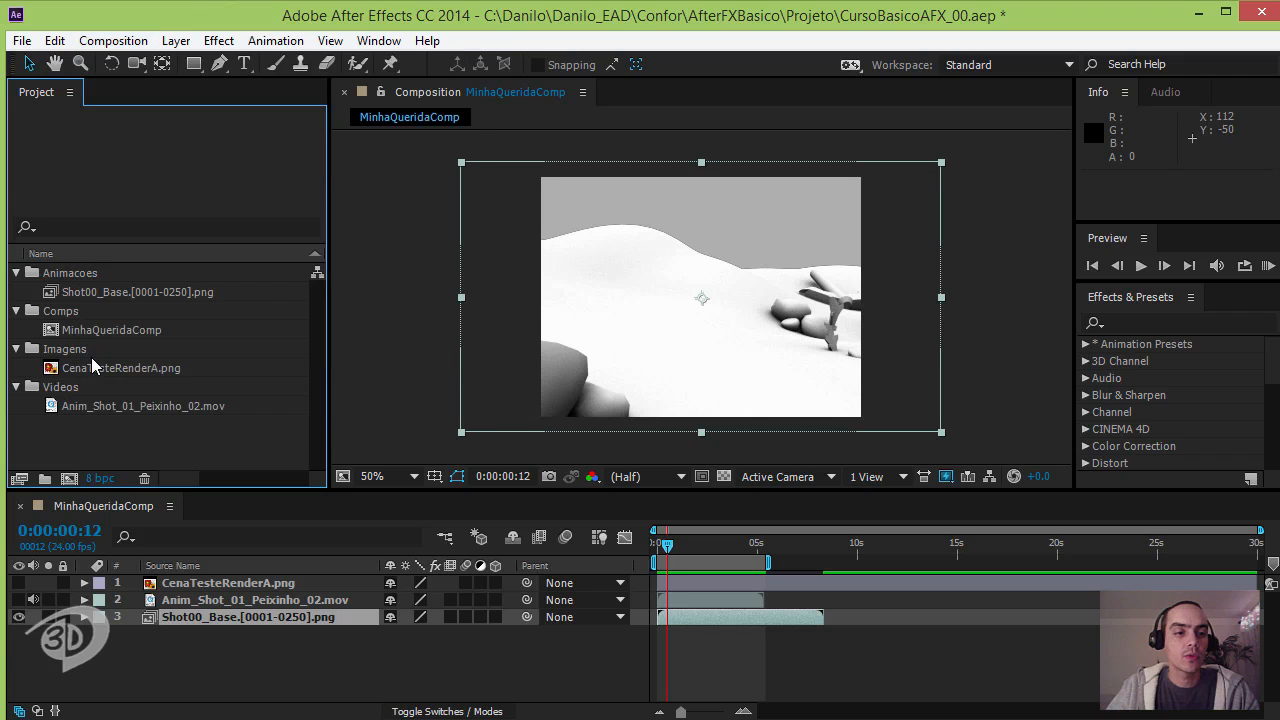
- Resize MinhaQueridaComp to 683 x 512 px in its composition settings, keeping the aspect ratio locked
click(159, 329)
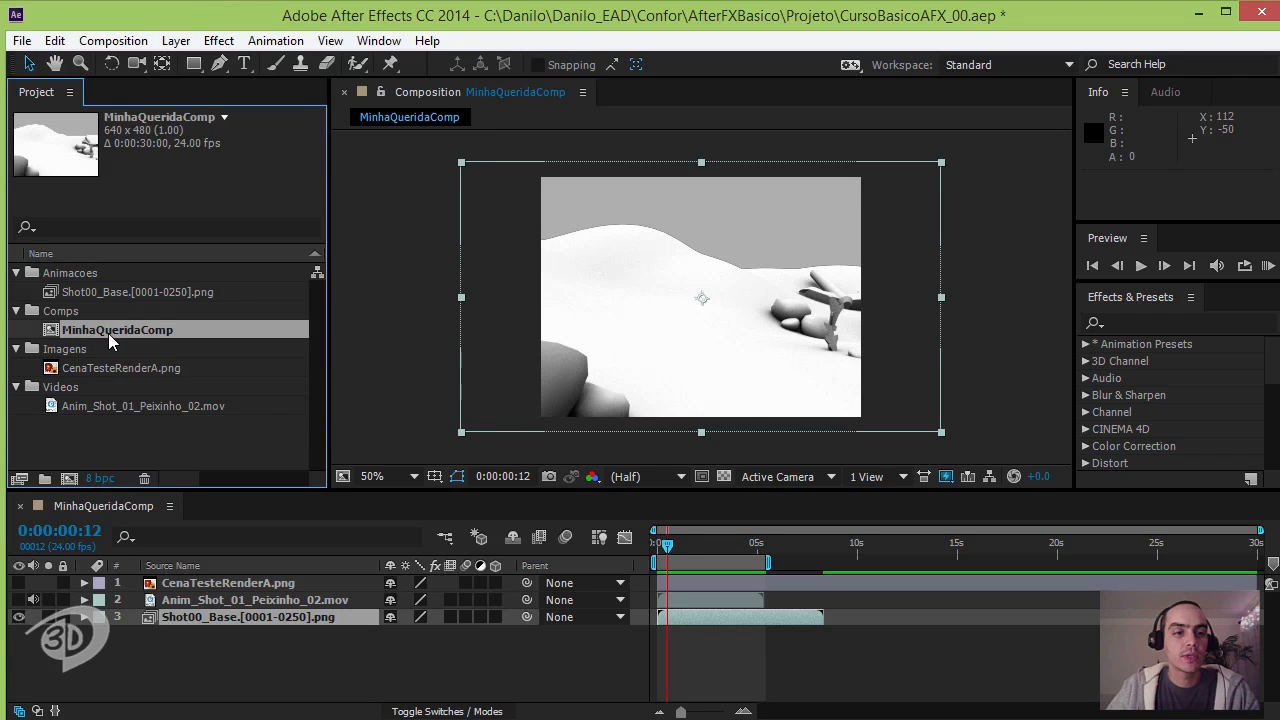
click(113, 41)
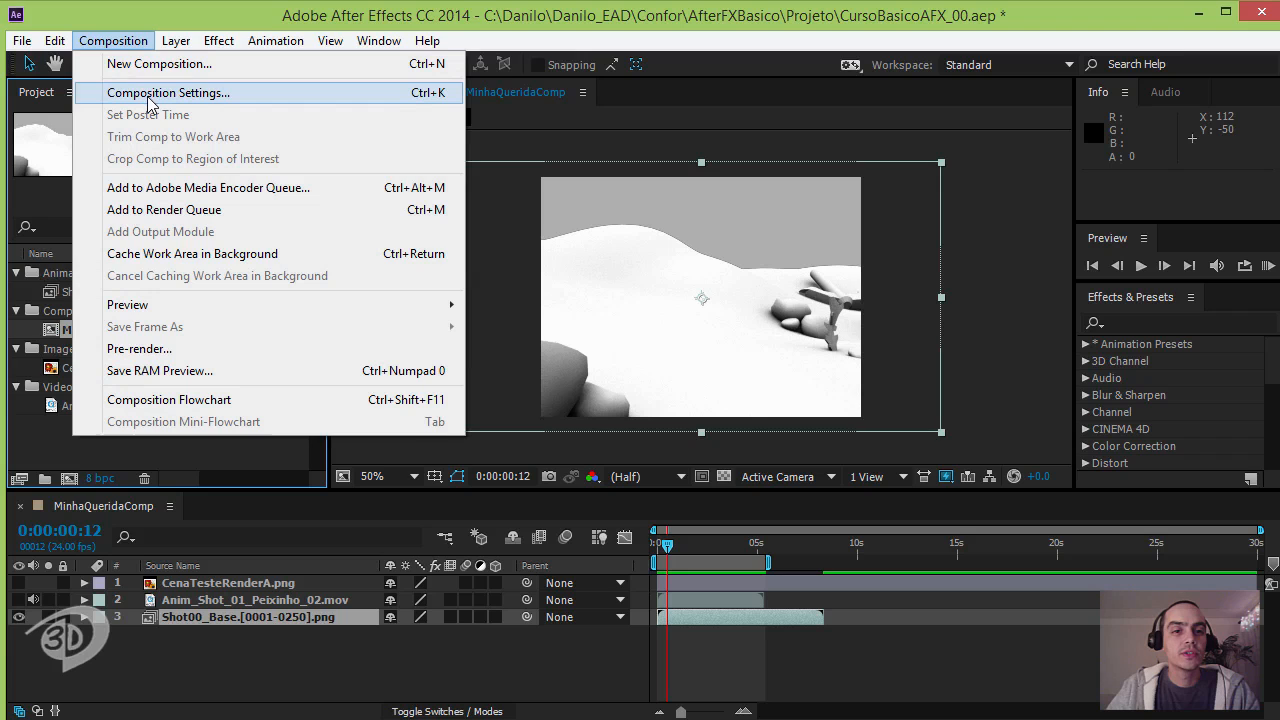
click(148, 98)
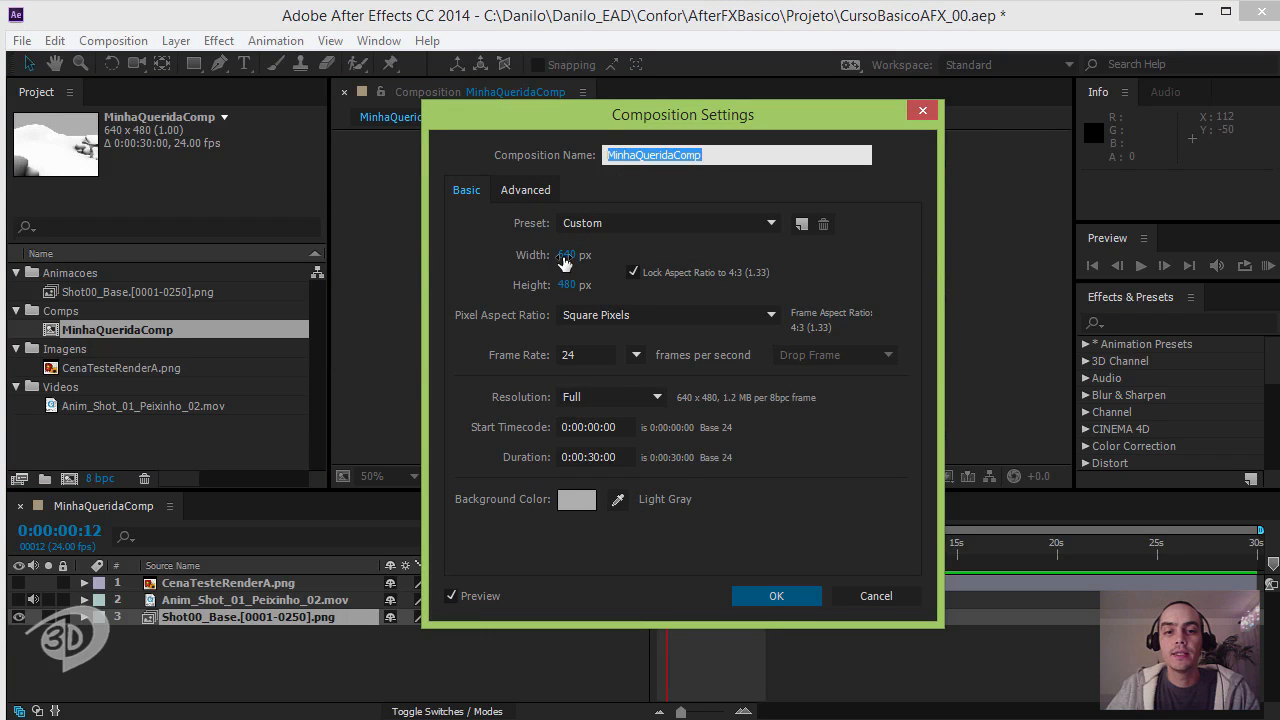
drag(566, 262, 613, 259)
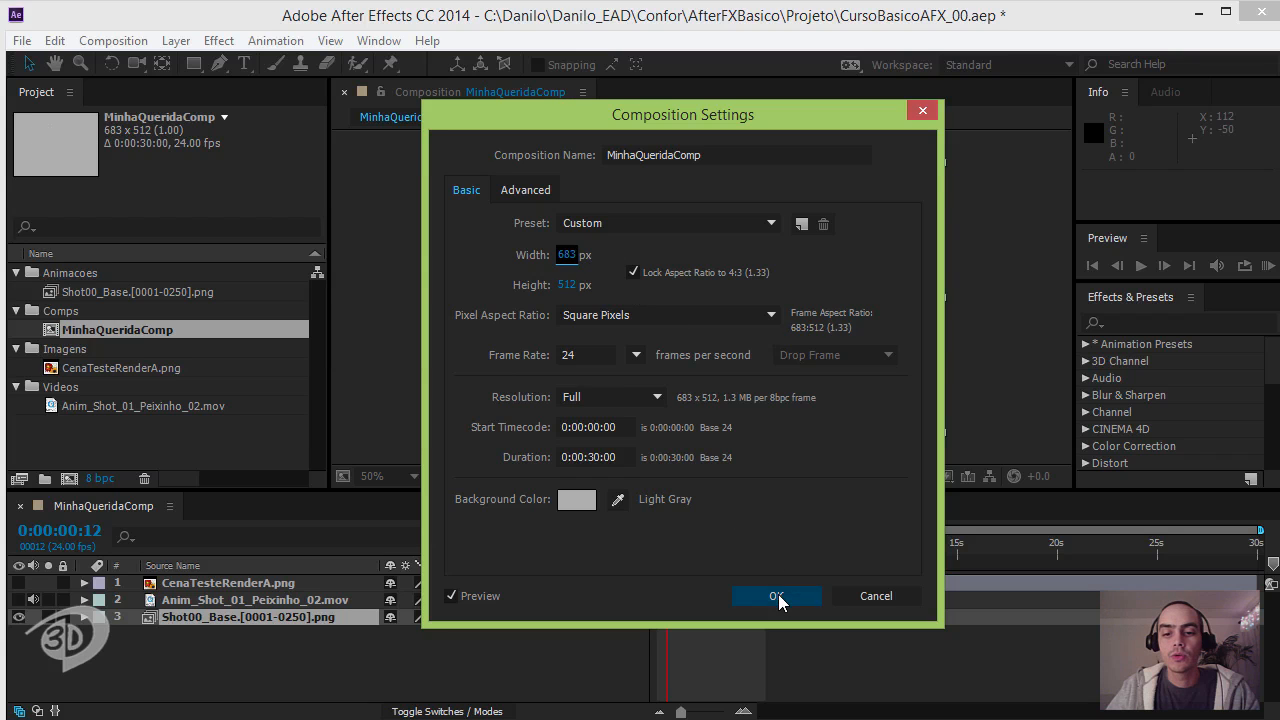
click(778, 594)
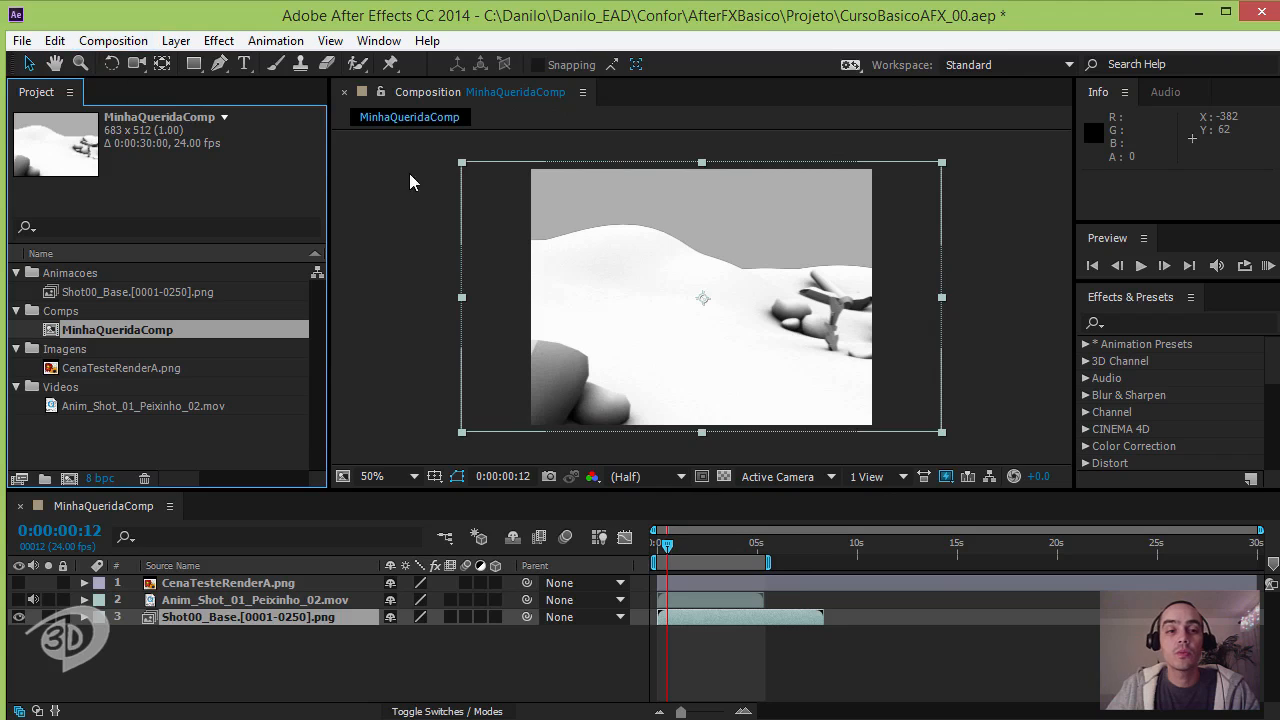
click(1271, 587)
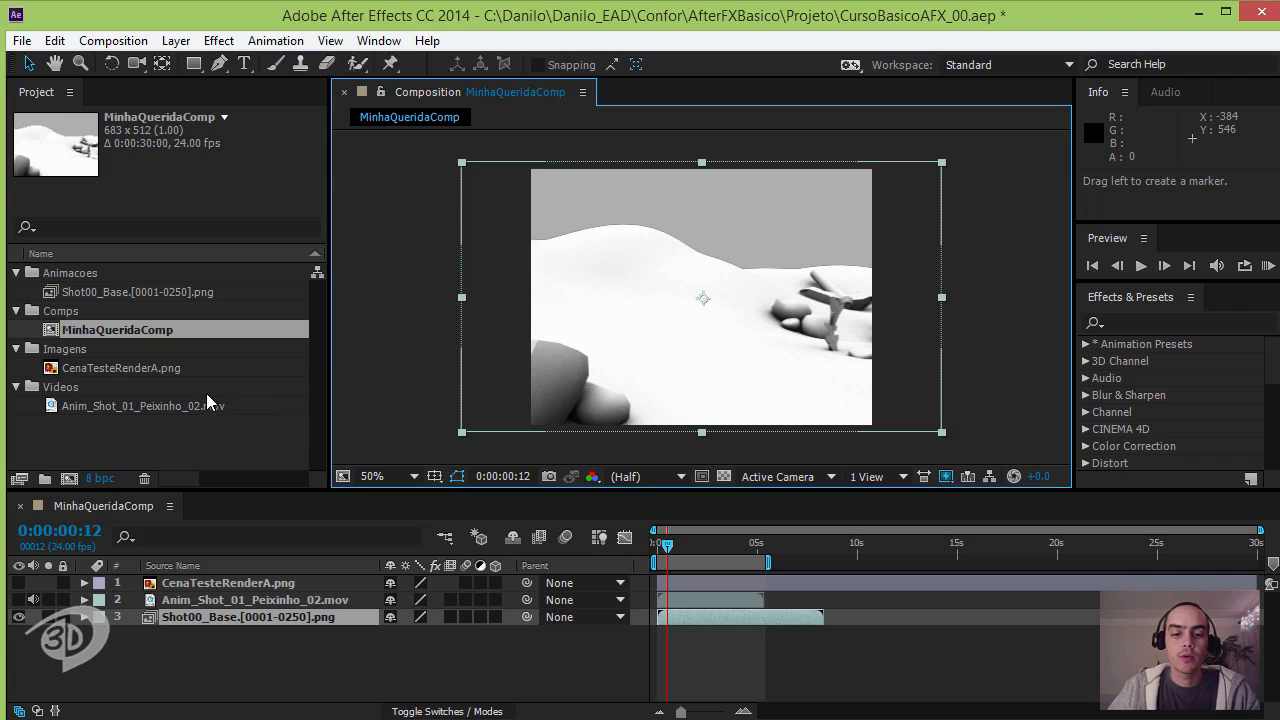
- Set MinhaQueridaComp to 966 x 724 px in its composition settings with the aspect ratio locked
right_click(98, 328)
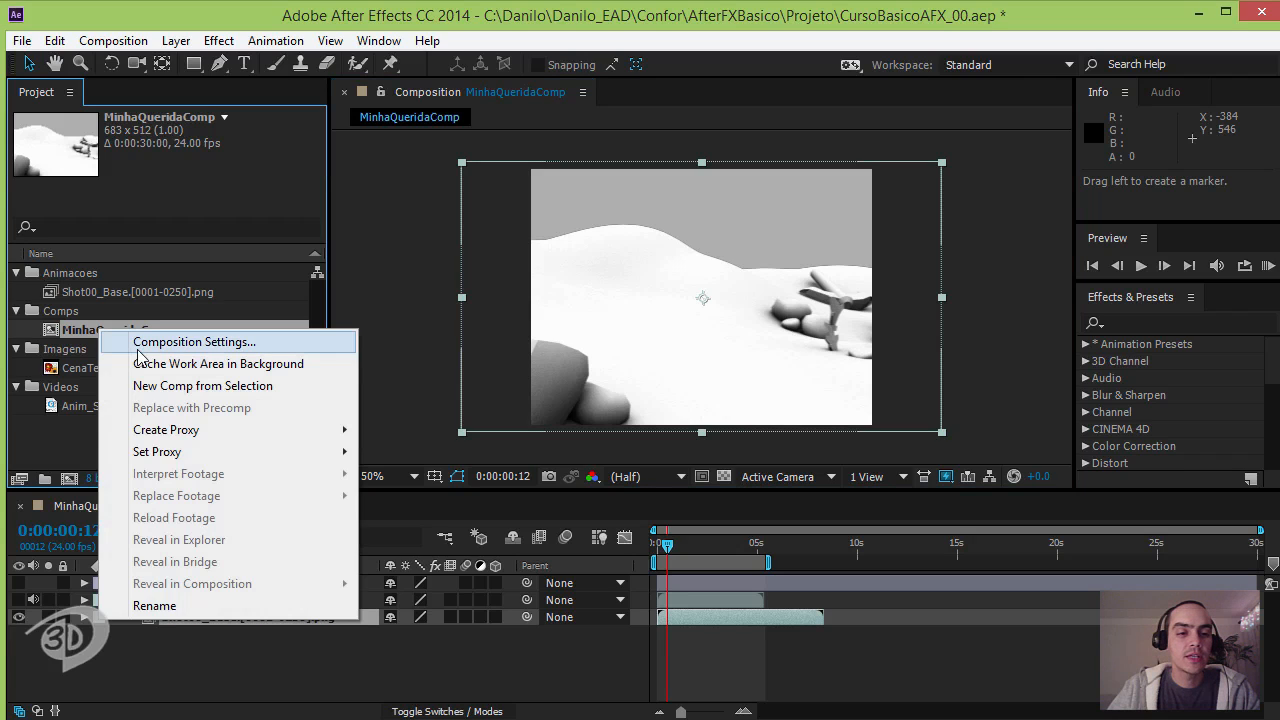
click(145, 343)
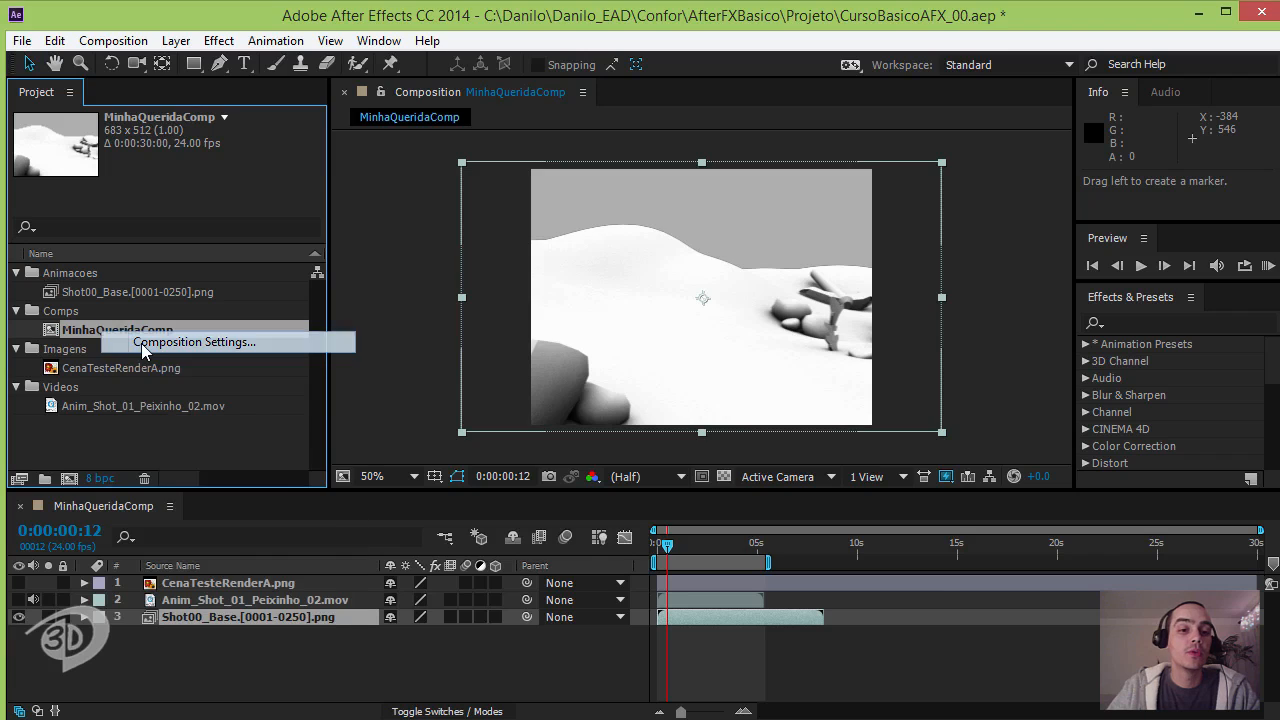
drag(566, 262, 826, 233)
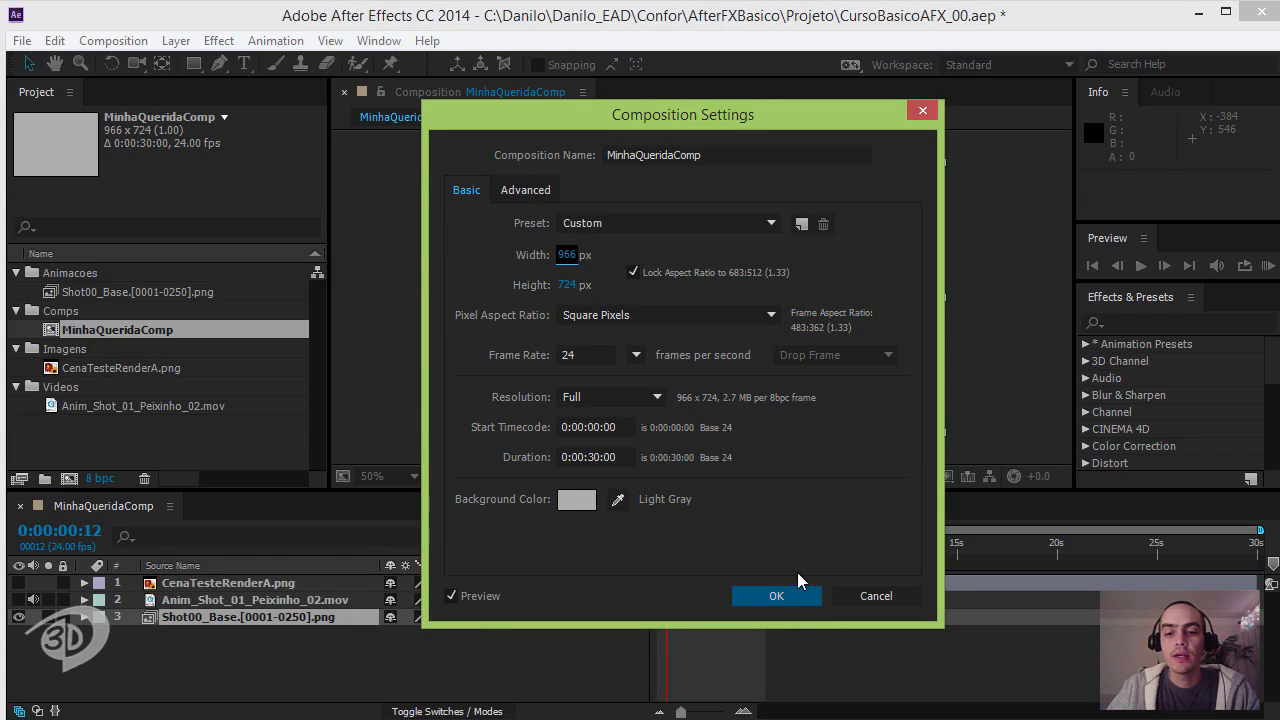
click(786, 594)
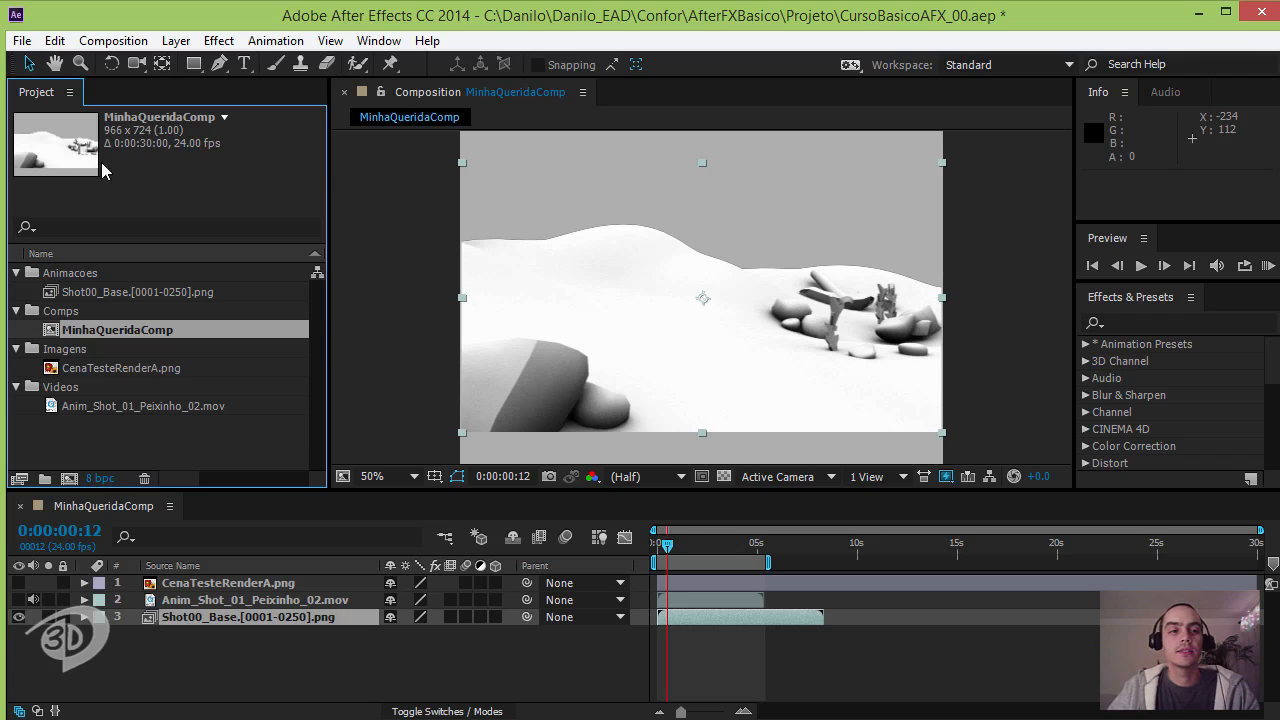
- Create a new composition from the Shot00_Base PNG sequence so it takes the footage's own settings
click(112, 291)
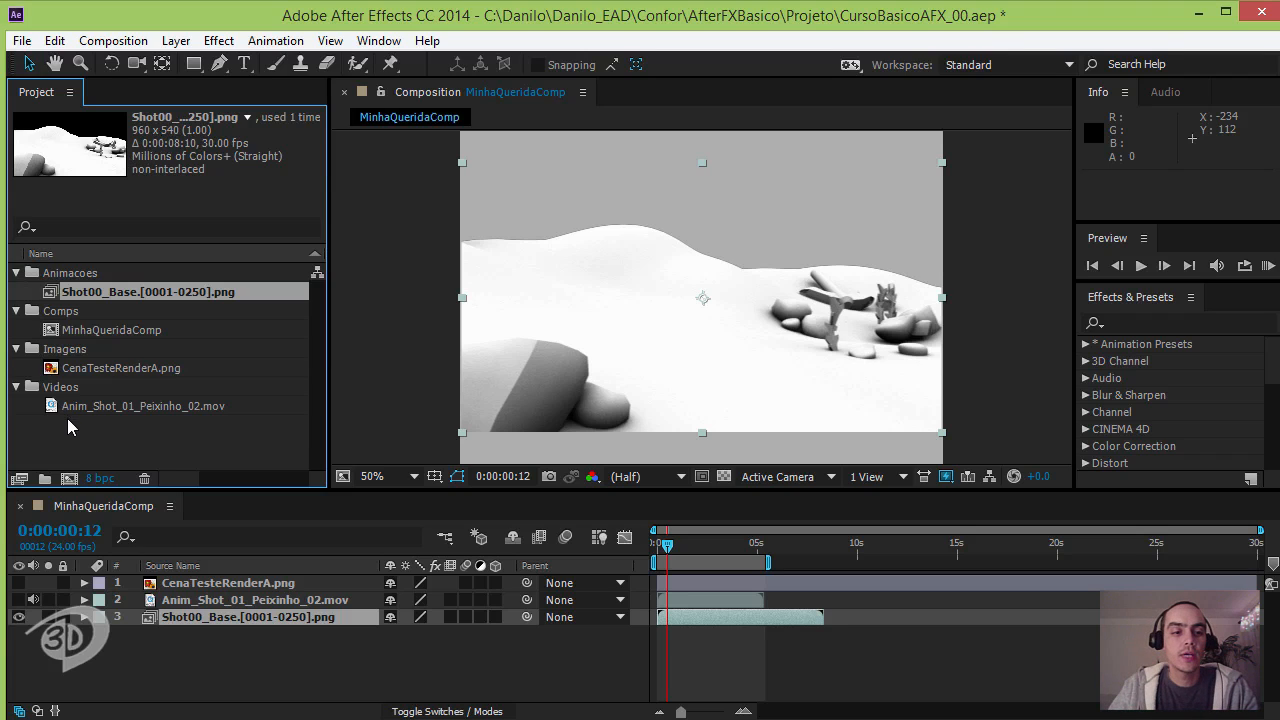
click(62, 443)
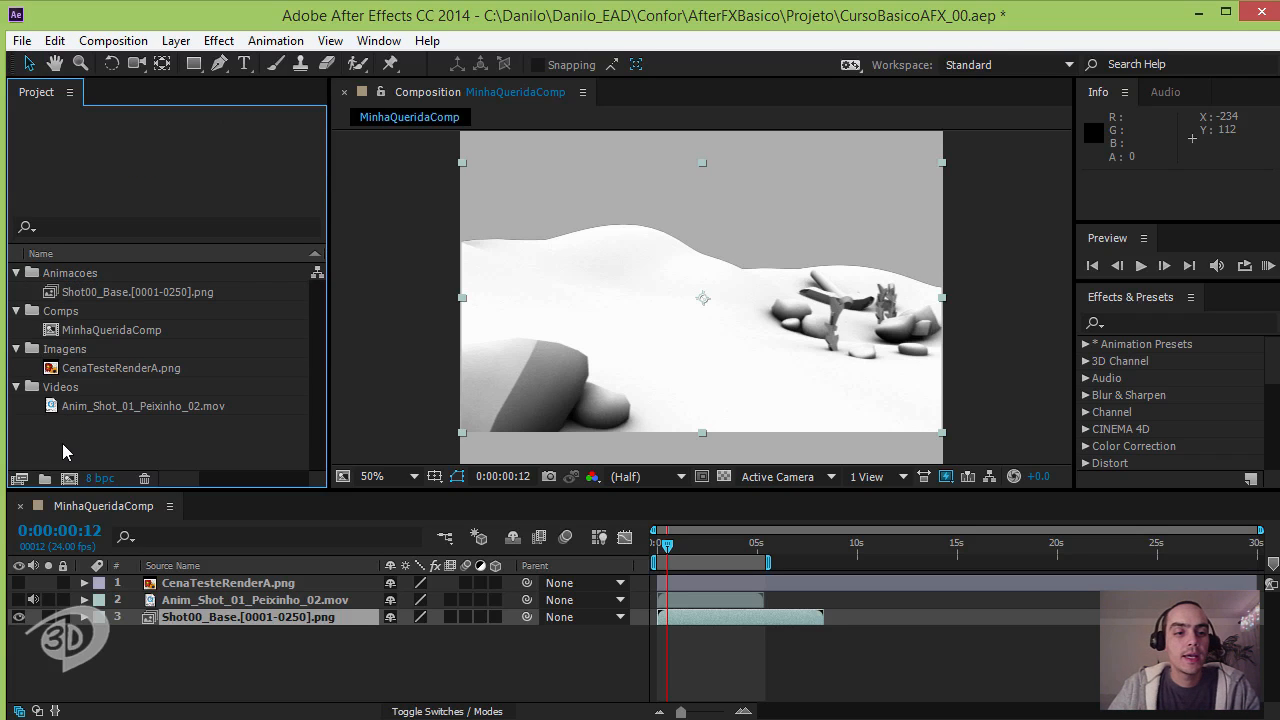
click(84, 292)
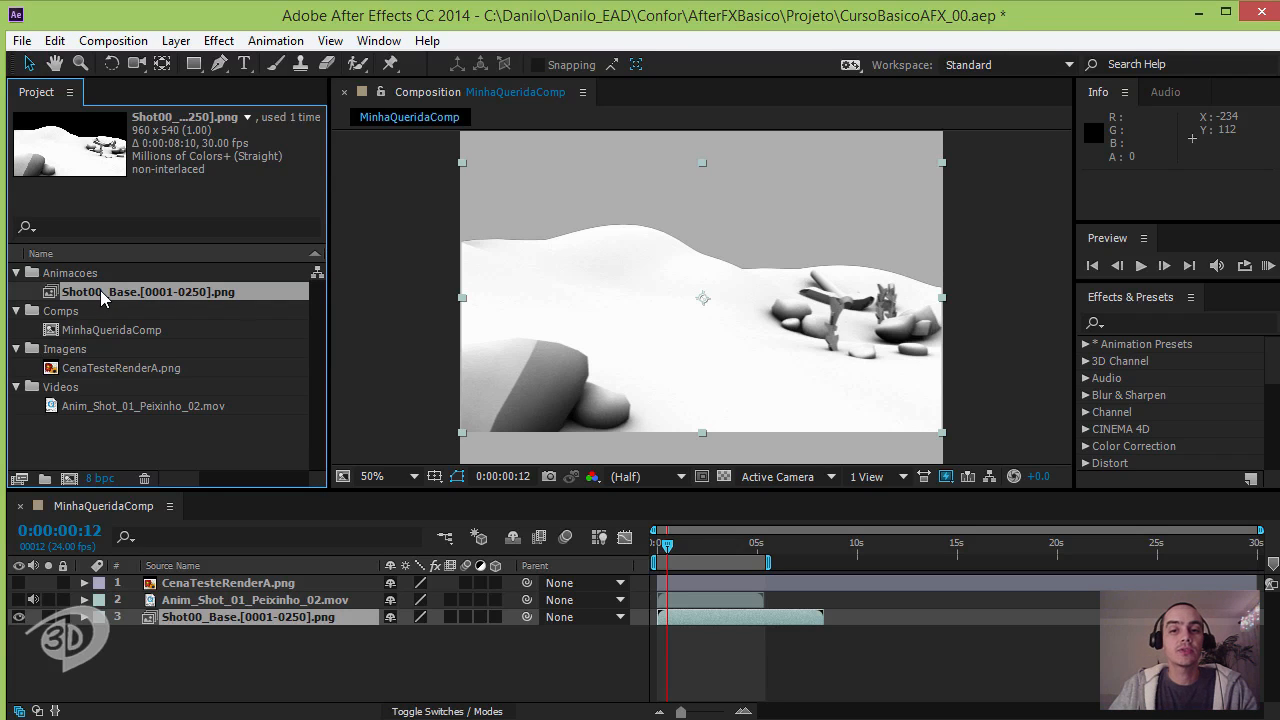
drag(102, 297, 68, 479)
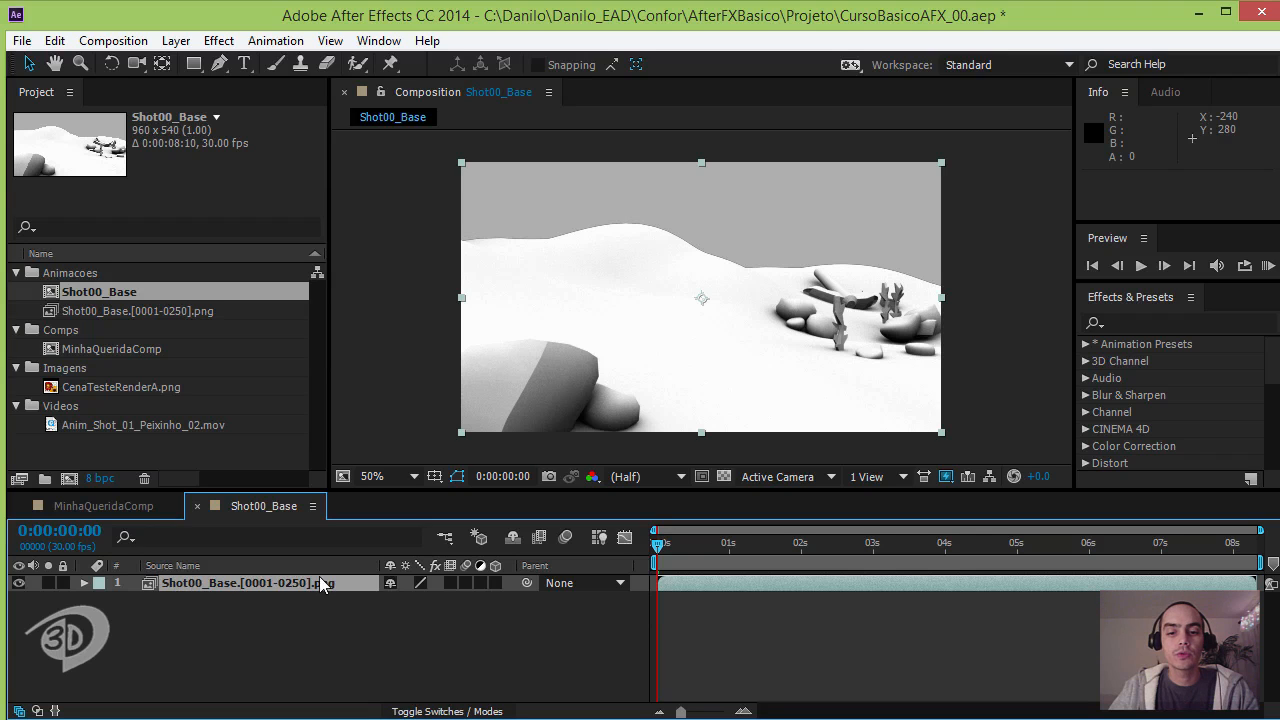
- Trim the Shot00_Base layer's in point to 0:00:01:18 and out point to 0:00:08:04, and slide the trimmed layer to start at 0:00:00:00
drag(659, 552, 775, 553)
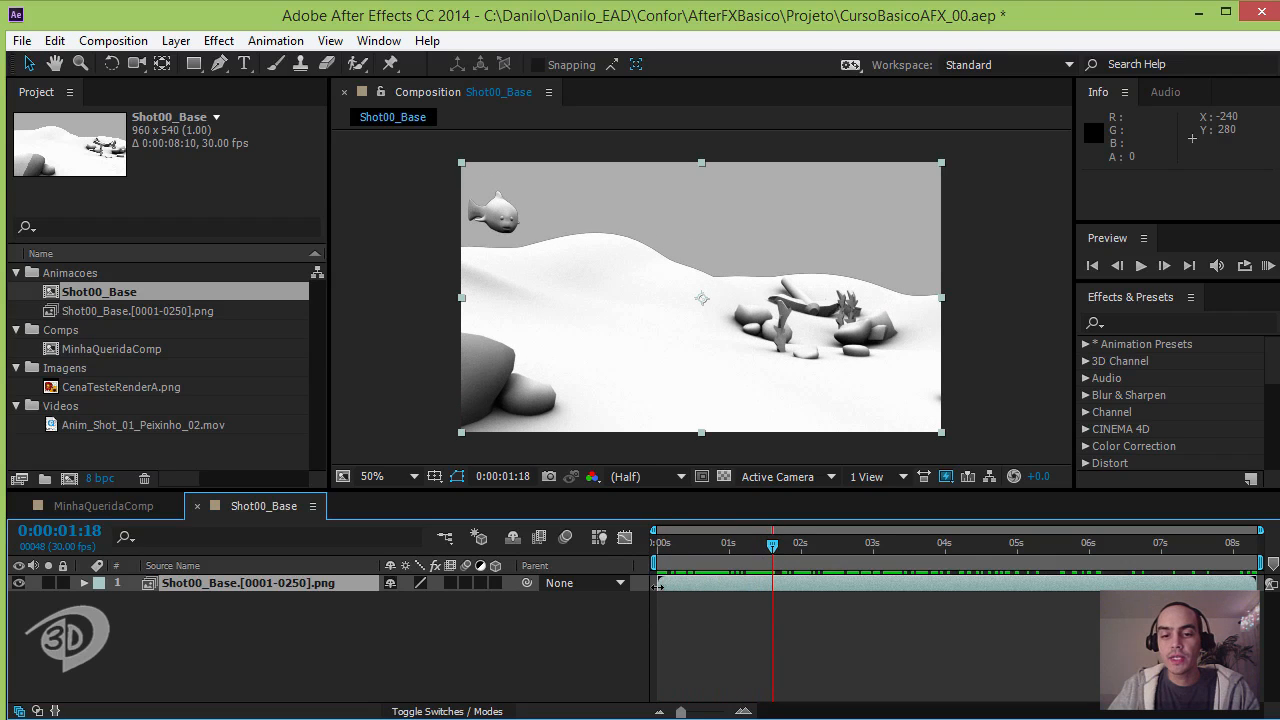
drag(658, 587, 766, 590)
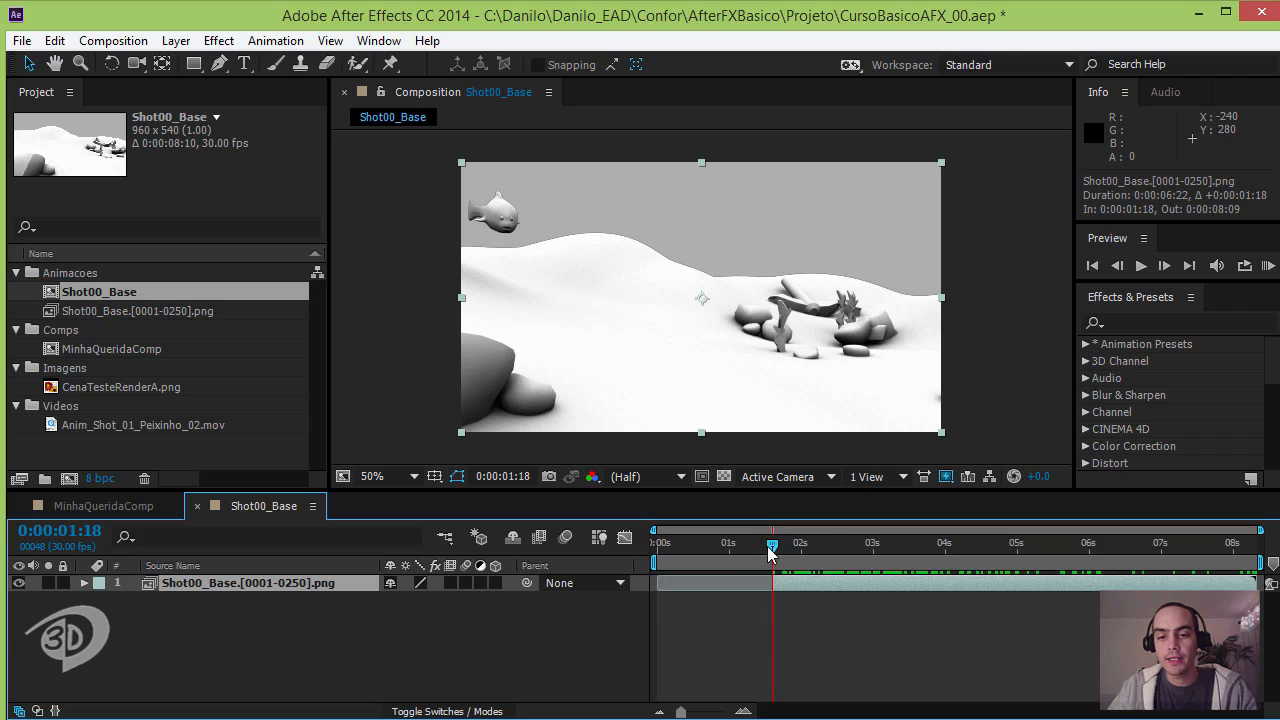
drag(775, 551, 1243, 540)
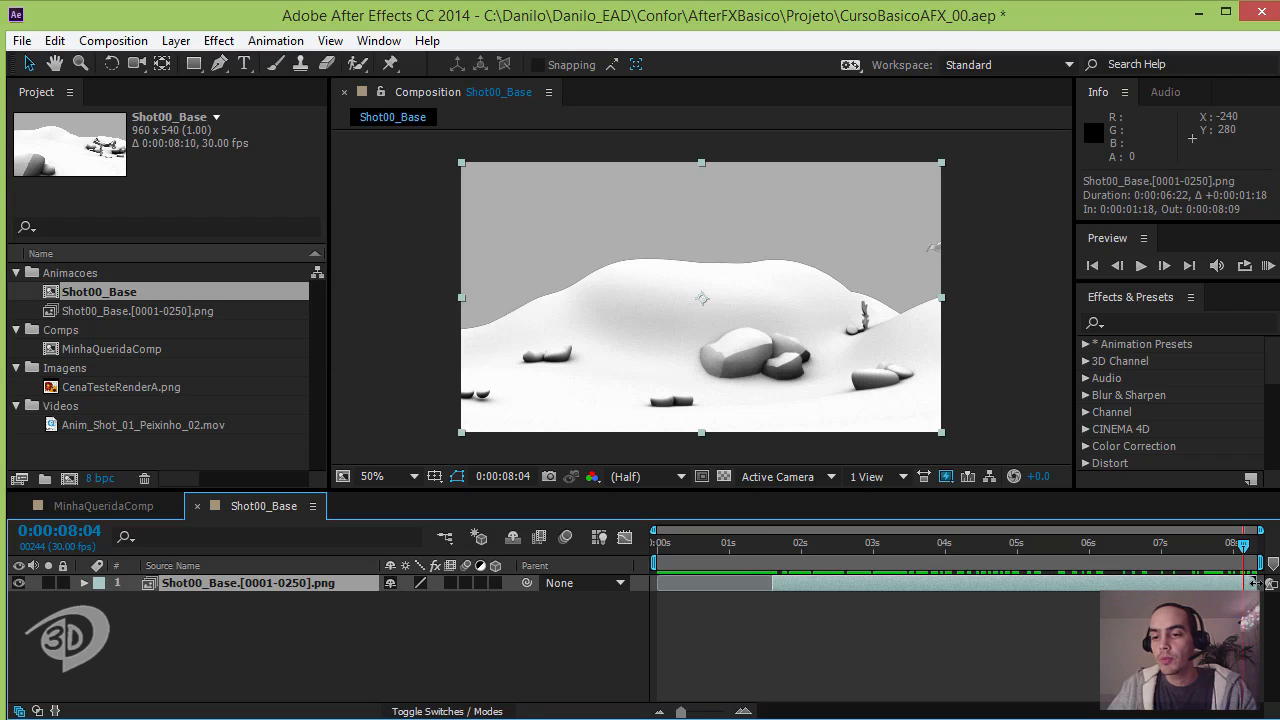
drag(1253, 583, 1247, 583)
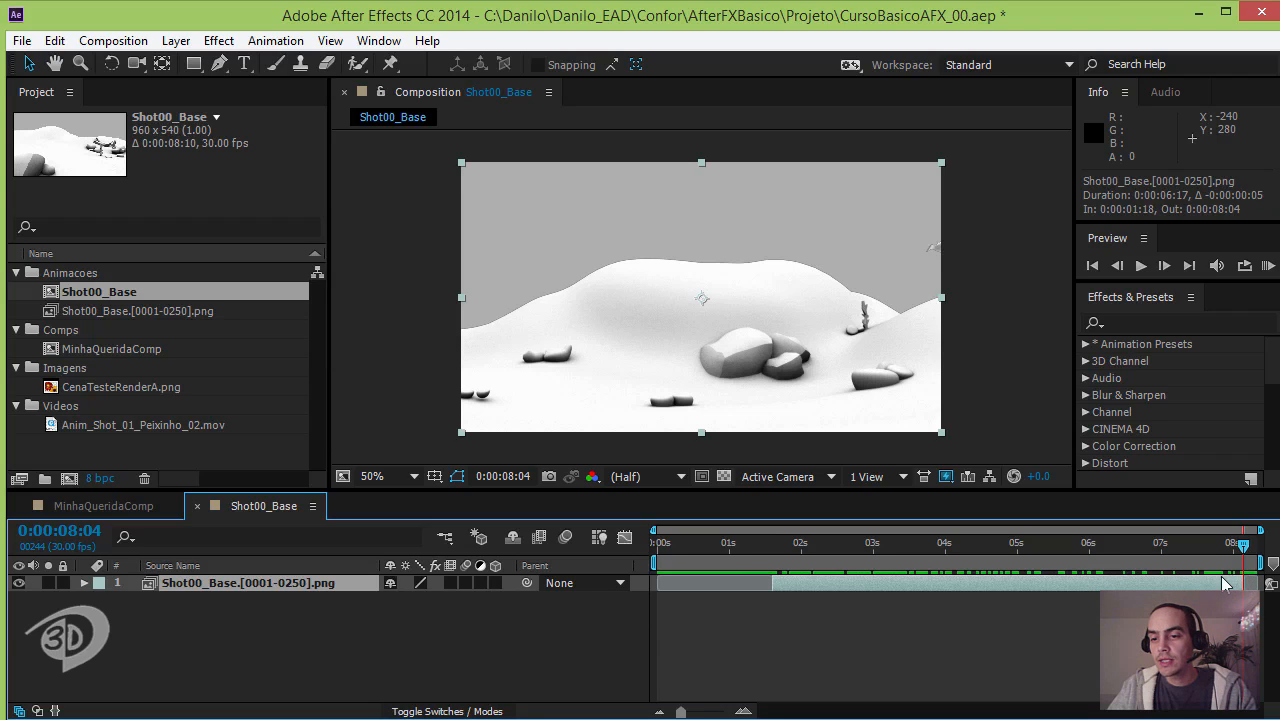
drag(1227, 583, 1150, 584)
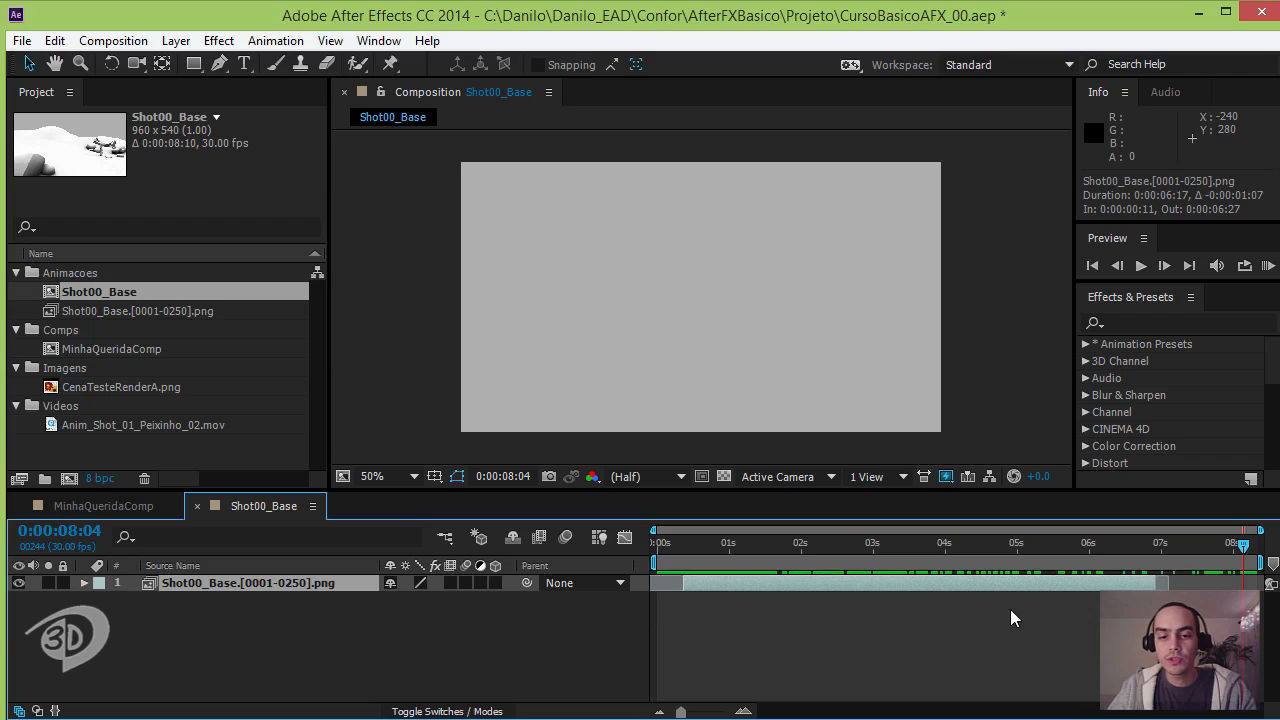
drag(705, 585, 691, 588)
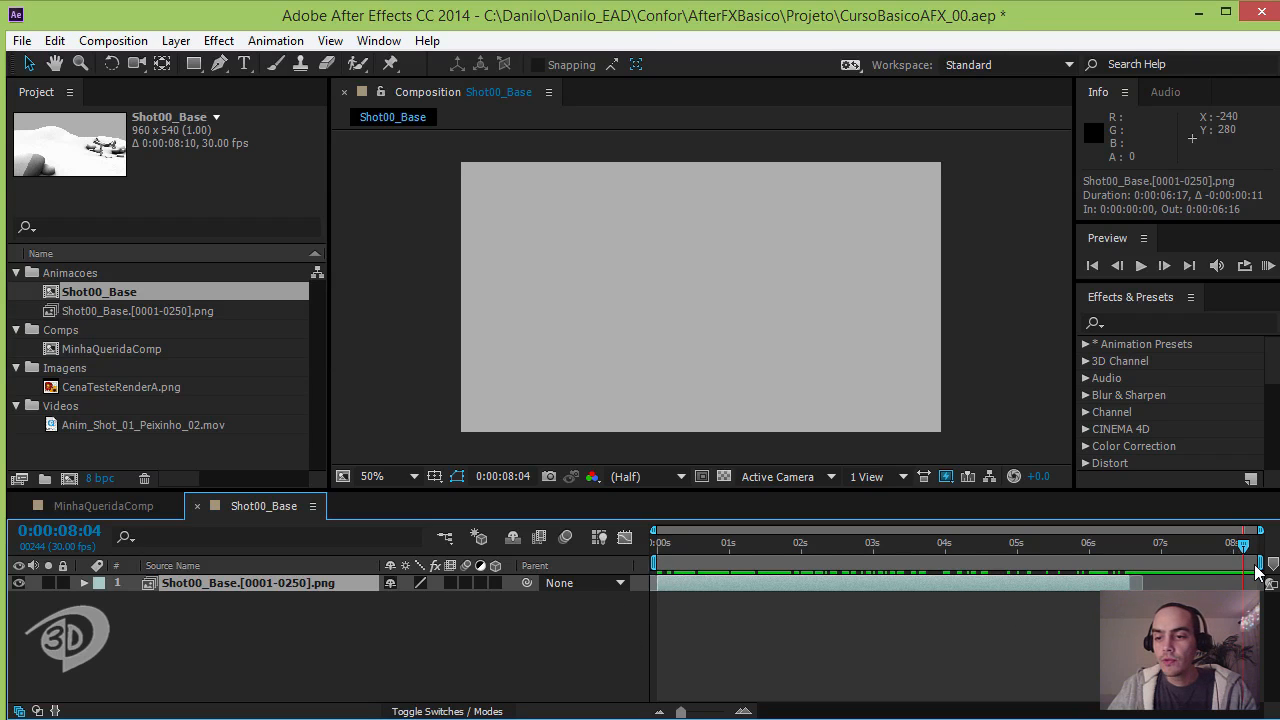
- Shorten the work area to end at 0:00:06:16, matching the trimmed layer, and play a preview up to about 0:00:05:28
drag(1260, 563, 1251, 563)
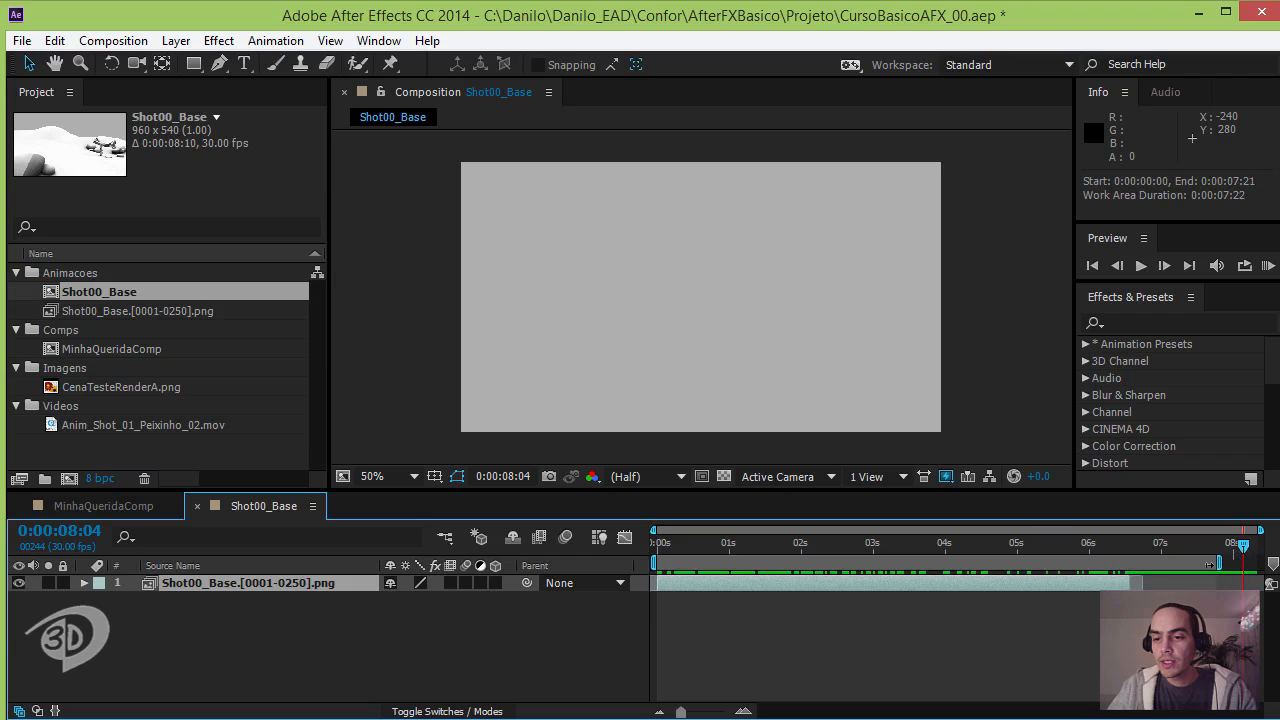
drag(1167, 566, 1136, 567)
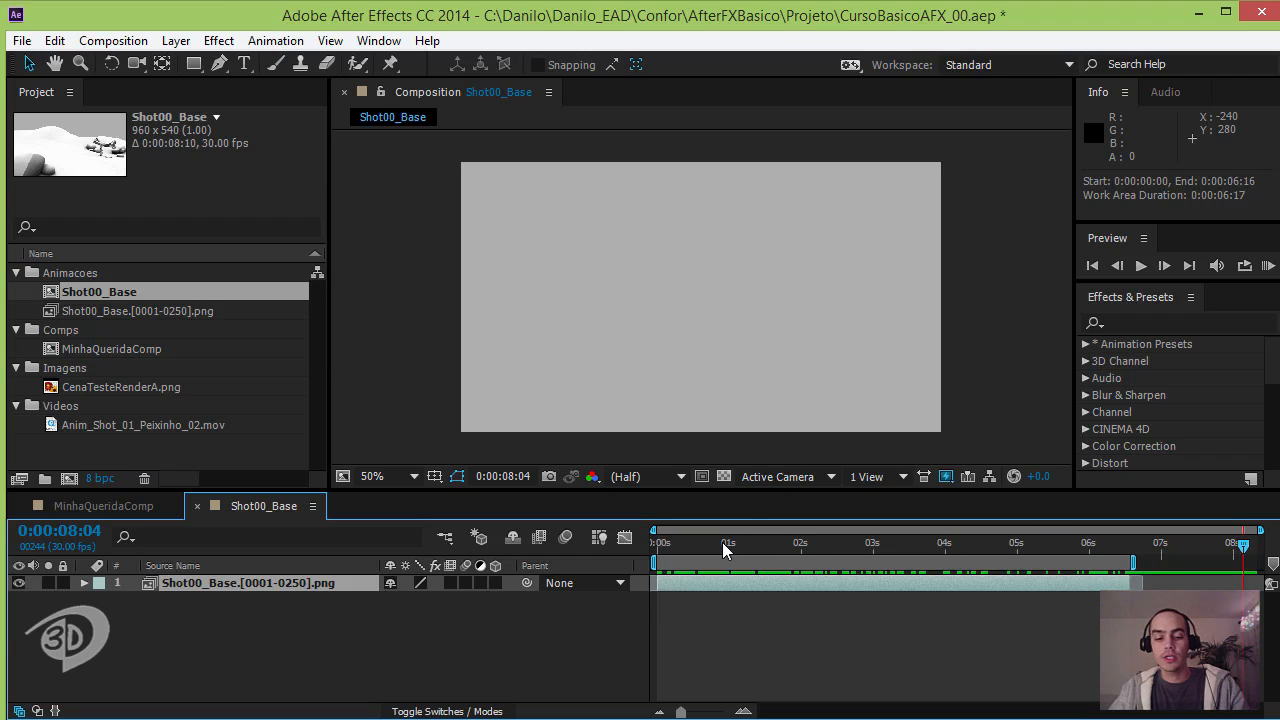
click(1140, 266)
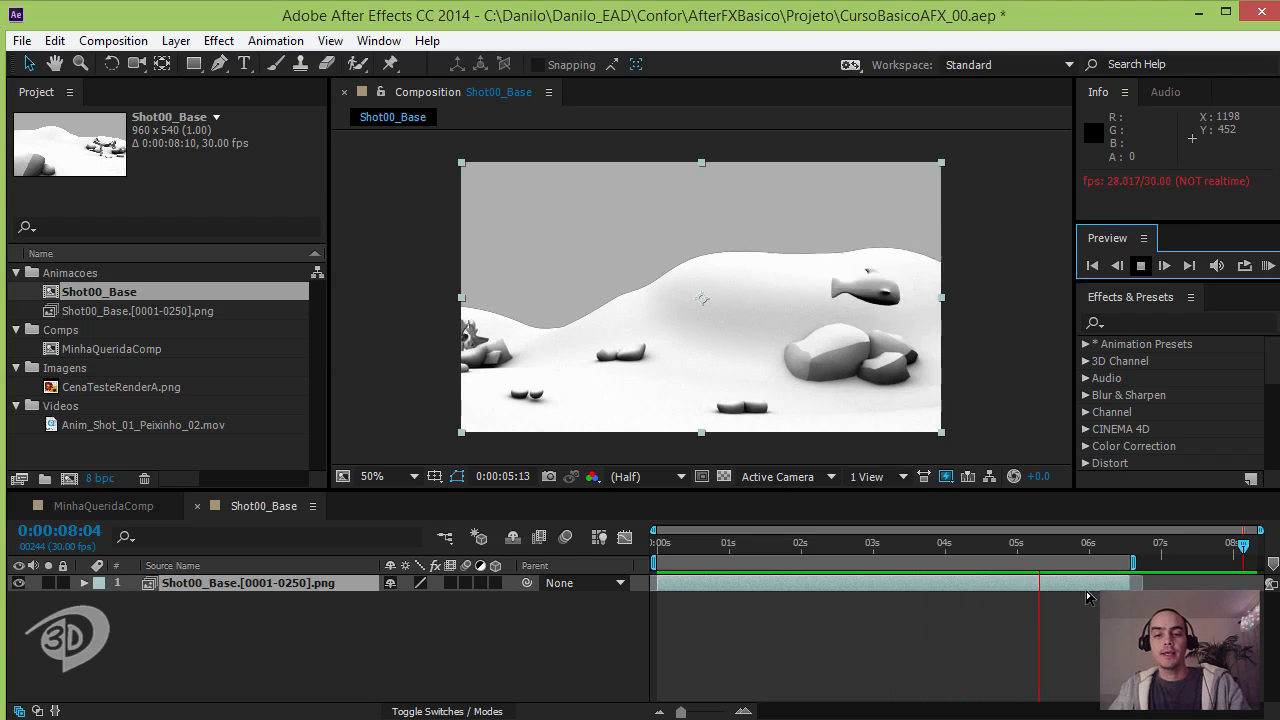
key(space)
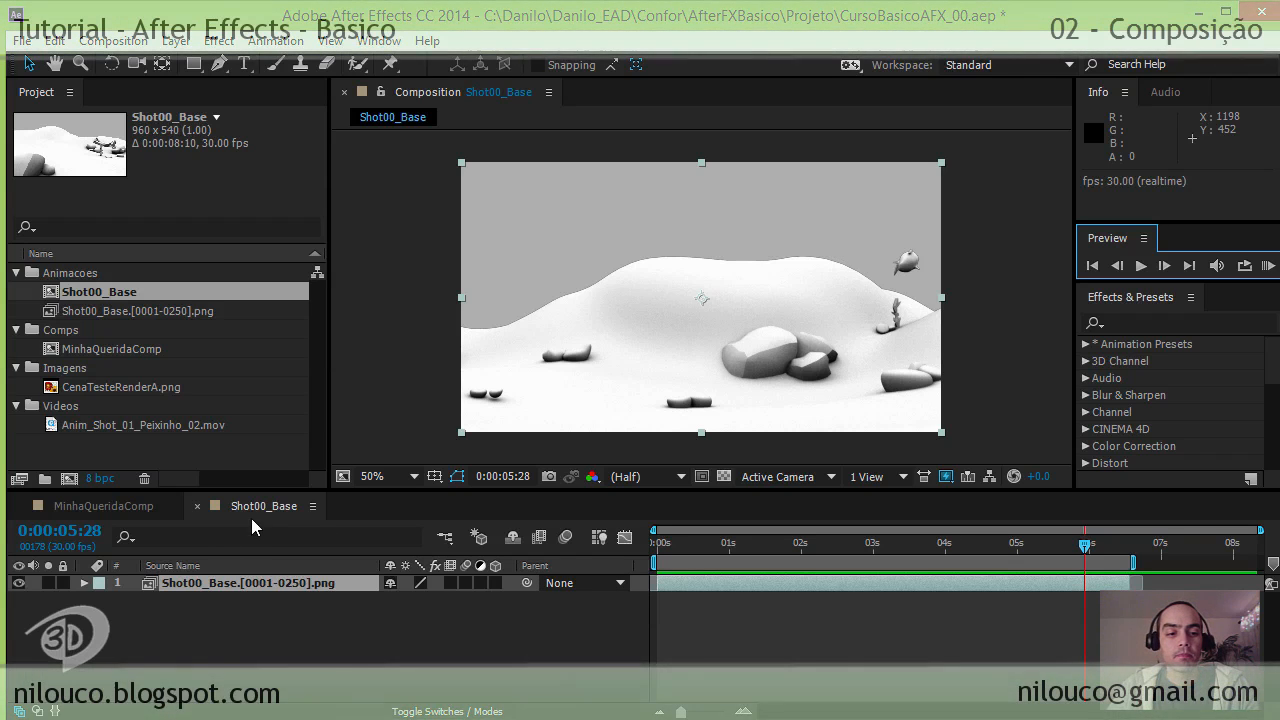
- Change the Shot00_Base layer's label color to Yellow and deselect the layer
click(99, 583)
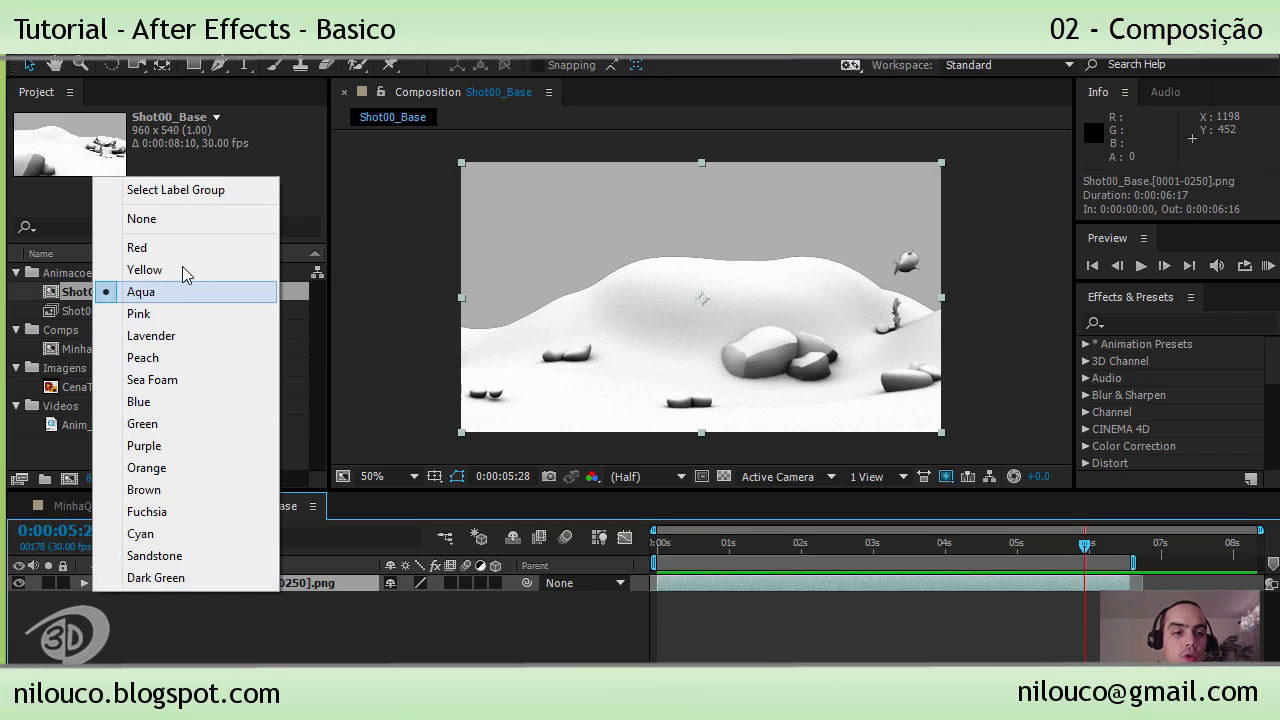
click(183, 270)
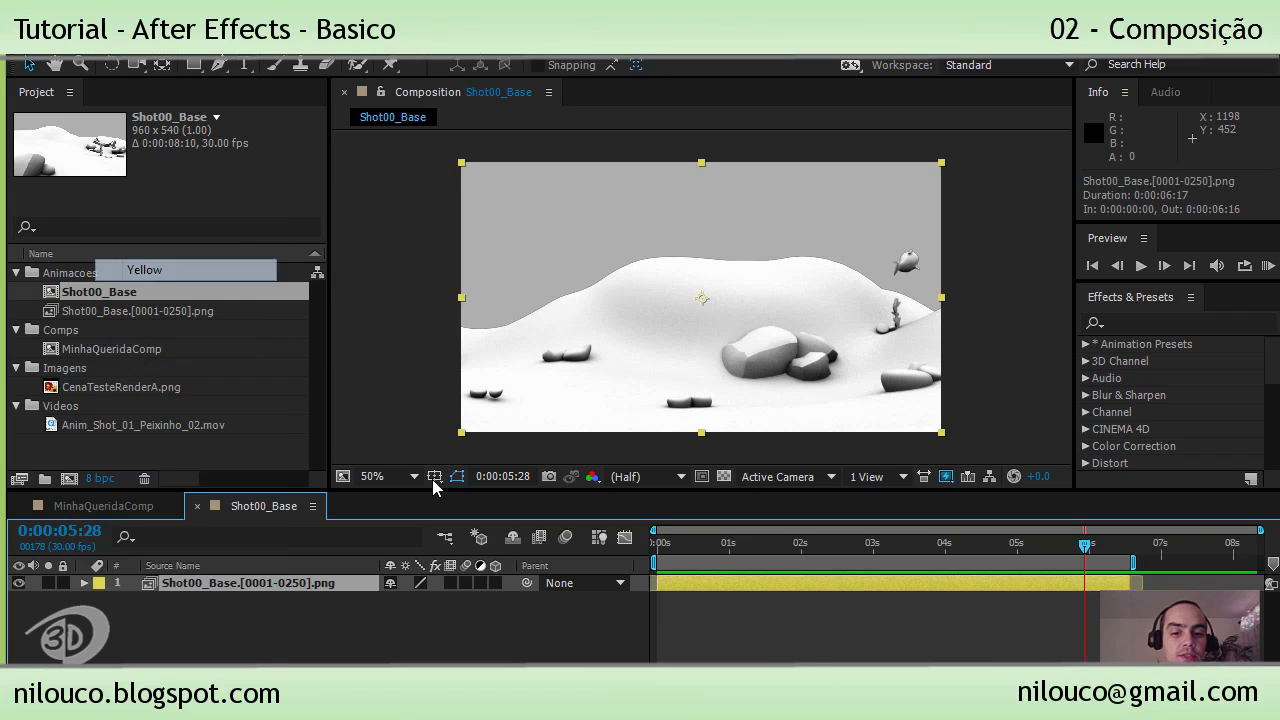
click(806, 630)
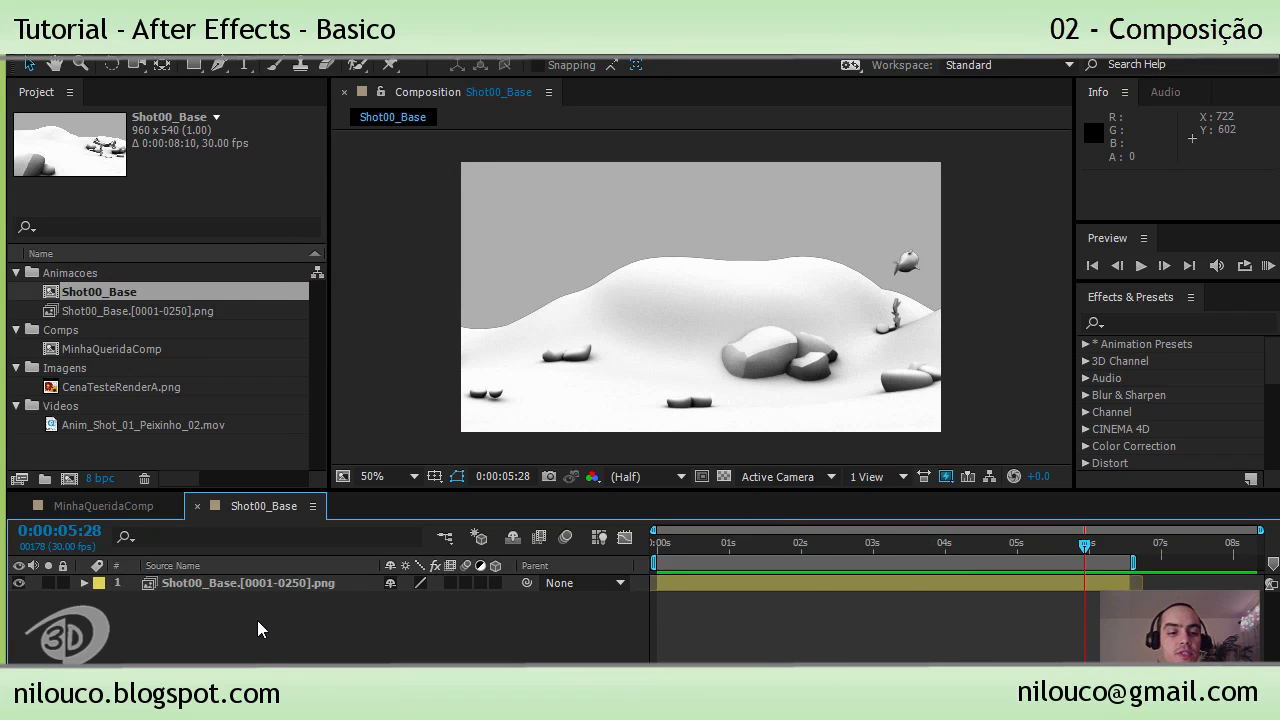